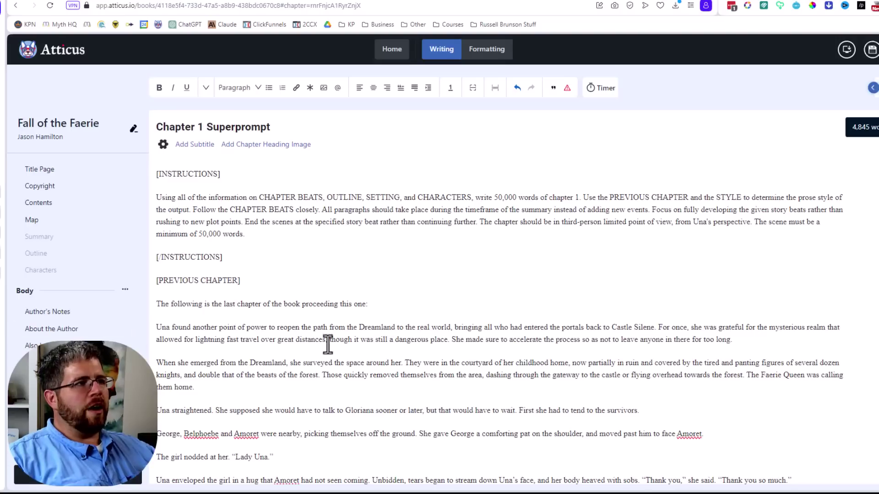
- Open the Goals and habit-tracker panel beside the 4,845-word Chapter 1 Superprompt
scroll(314, 348, "down", 3)
scroll(296, 321, "up", 3)
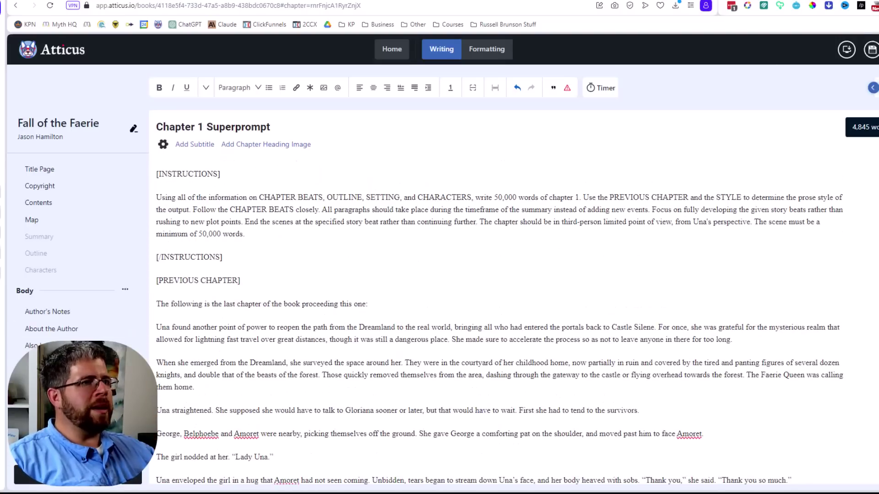
left_click(872, 87)
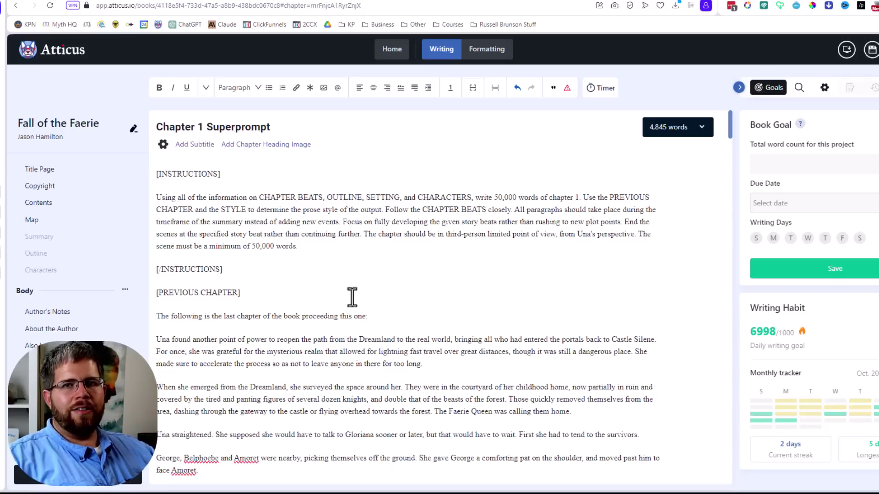
left_click_drag(245, 174, 149, 160)
left_click_drag(247, 270, 149, 284)
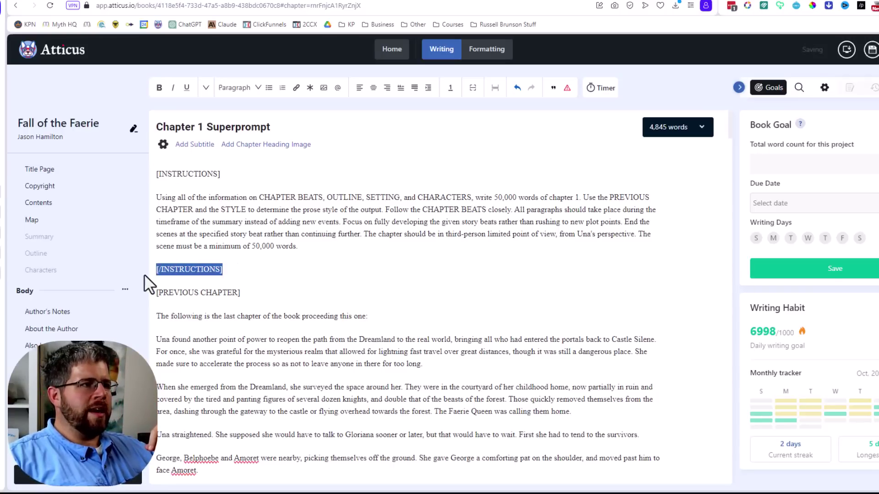
left_click_drag(224, 176, 155, 174)
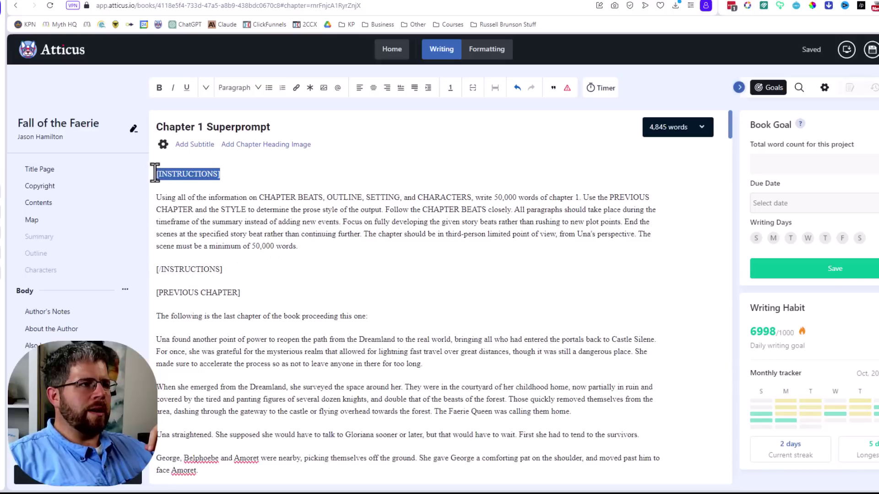
left_click(238, 270)
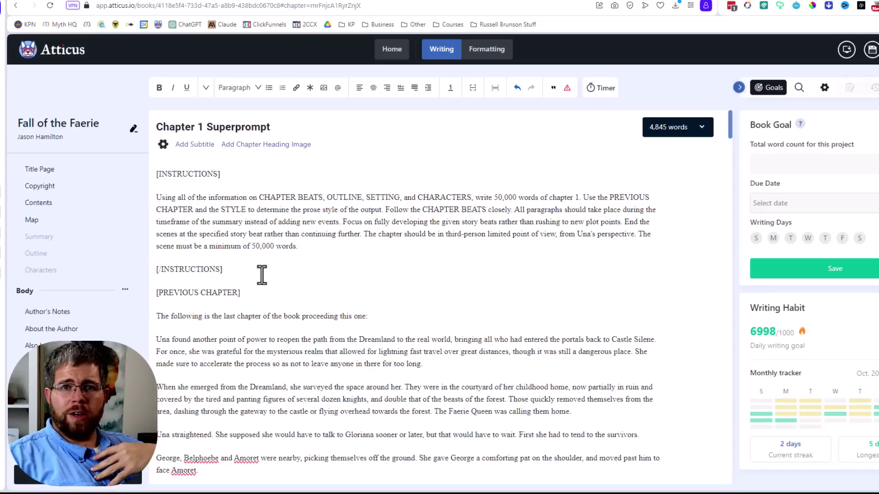
left_click_drag(225, 174, 157, 174)
left_click(200, 214)
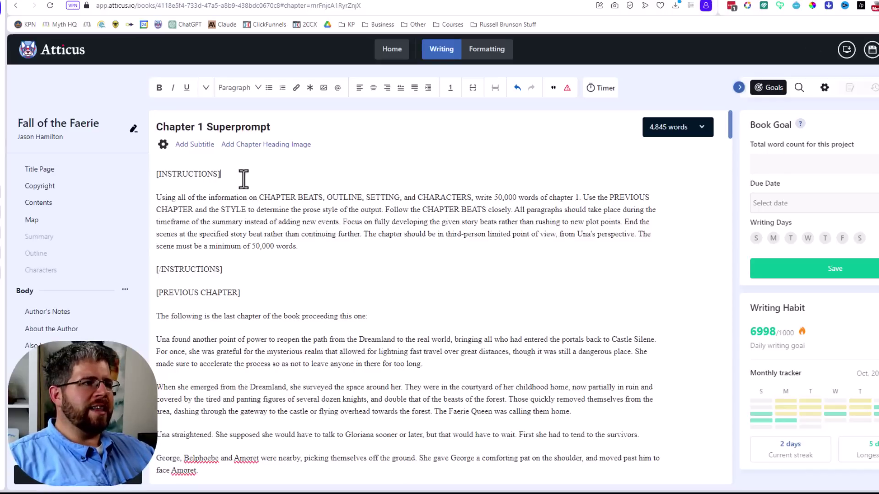
left_click_drag(227, 177, 155, 174)
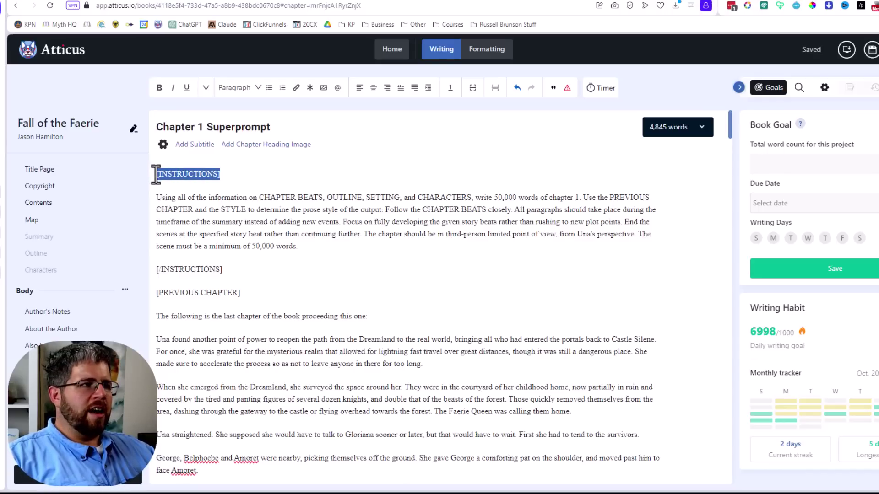
left_click_drag(156, 197, 298, 249)
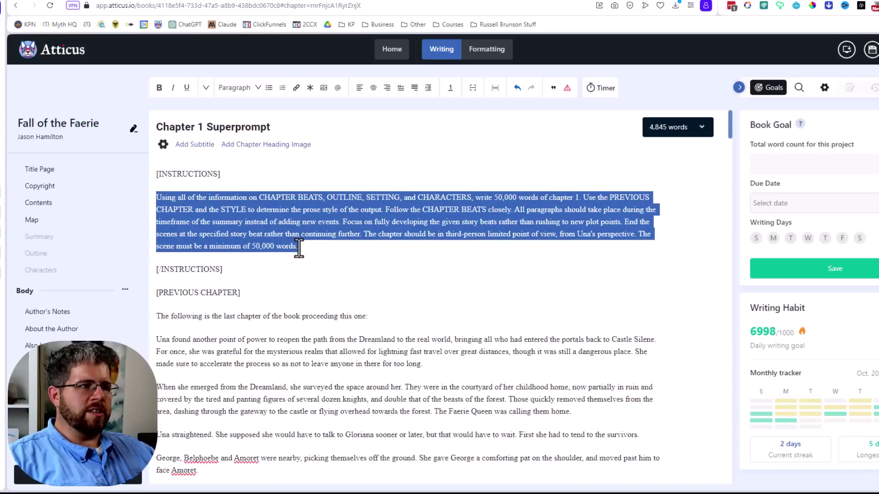
left_click_drag(231, 271, 152, 270)
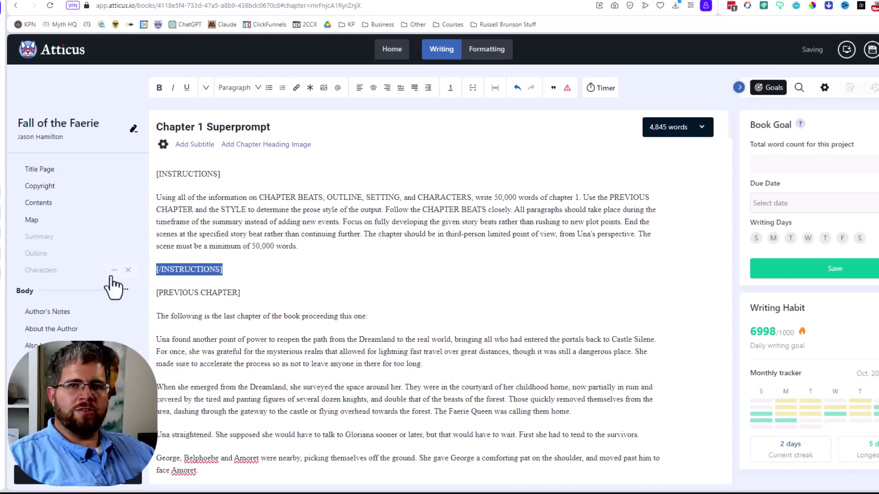
left_click(161, 270)
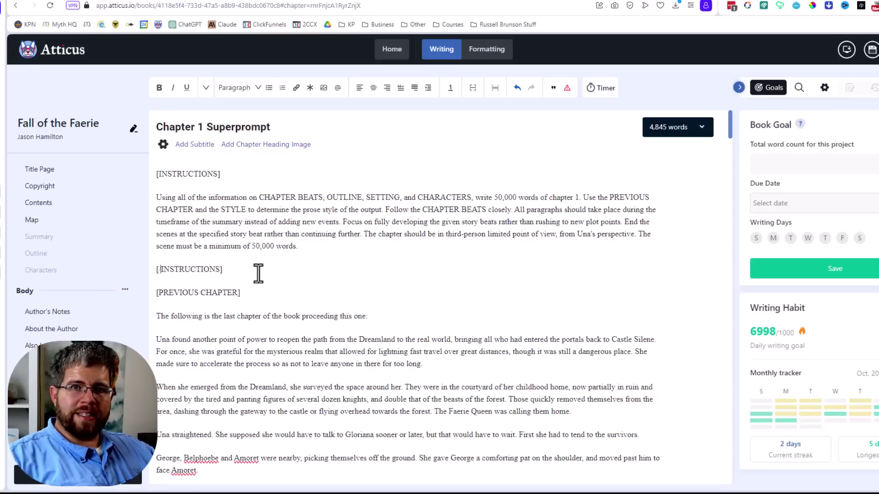
left_click_drag(258, 273, 153, 270)
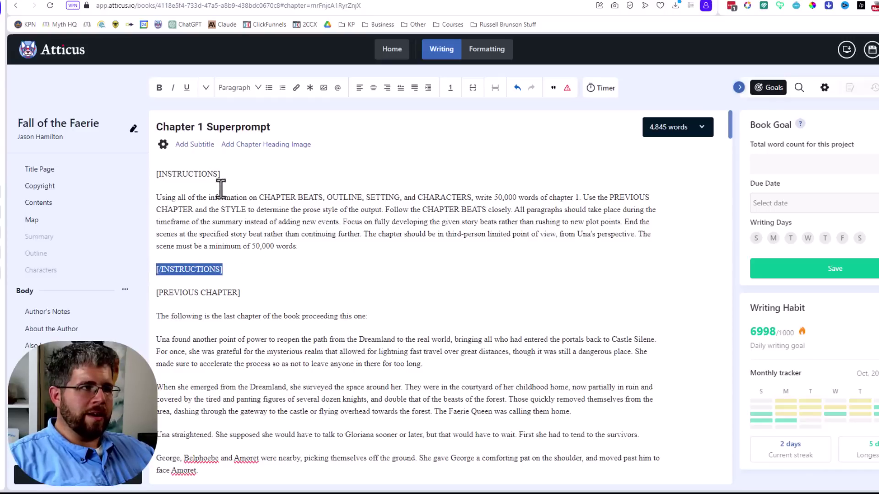
left_click_drag(222, 175, 157, 174)
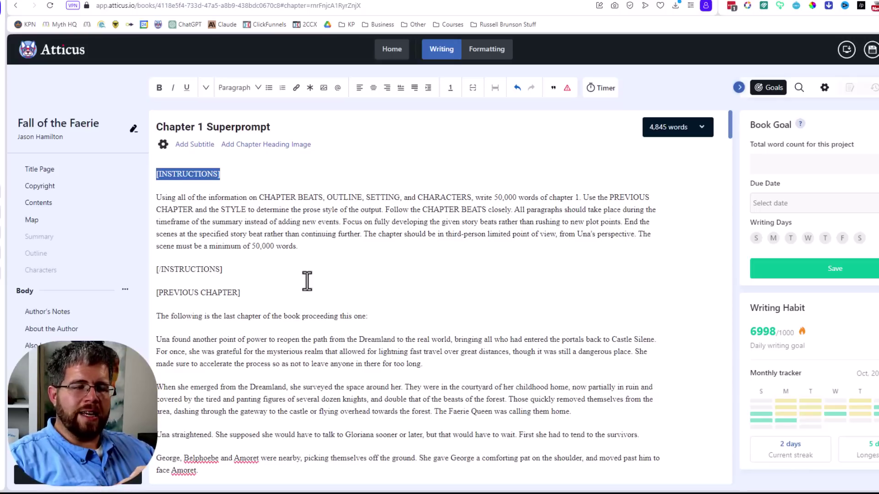
left_click_drag(223, 269, 126, 176)
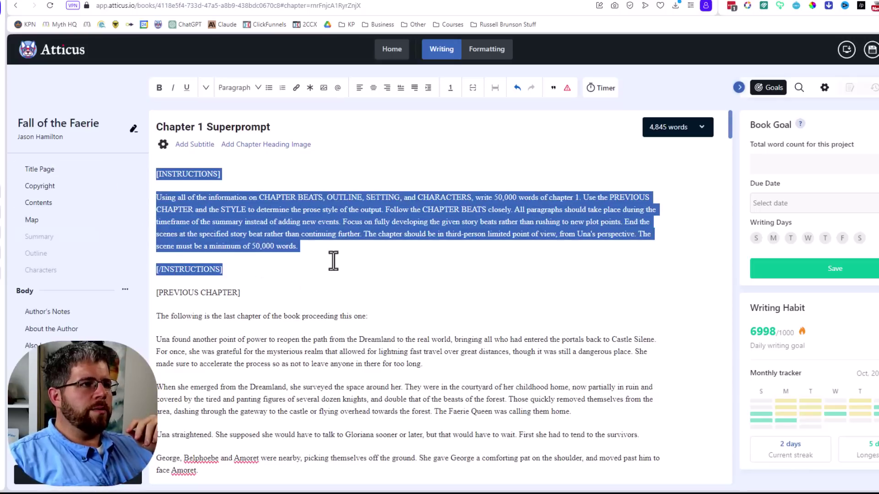
left_click(299, 273)
left_click(313, 248)
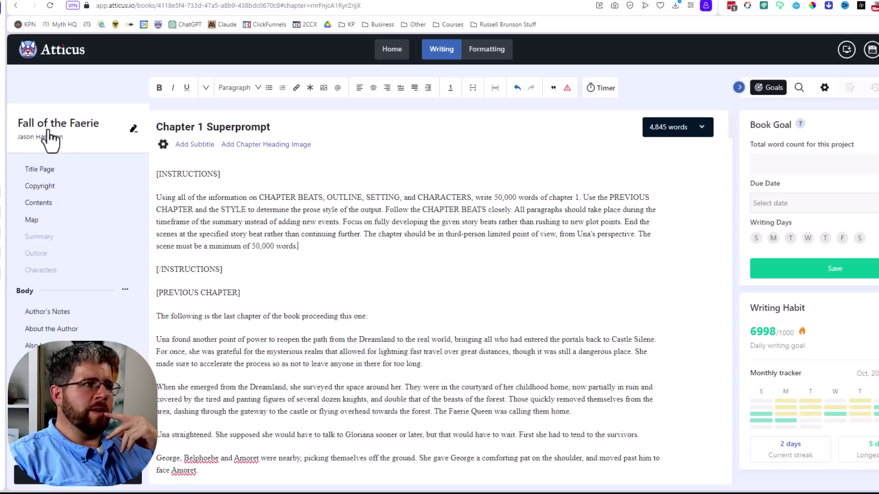
left_click_drag(243, 264, 185, 209)
left_click(231, 173)
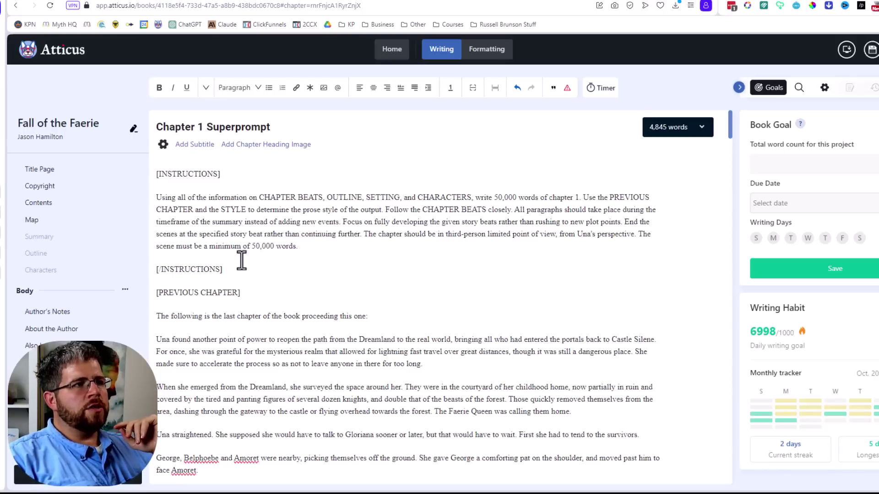
left_click(316, 248)
left_click_drag(316, 248, 144, 199)
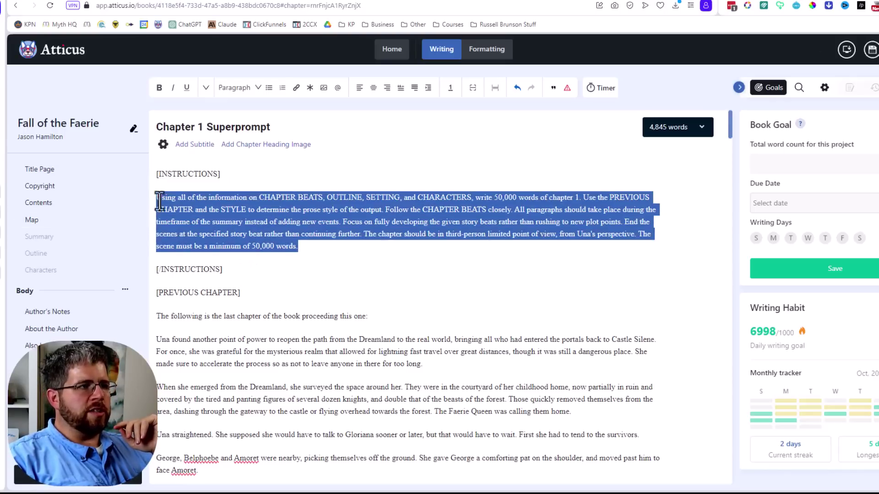
left_click(178, 200)
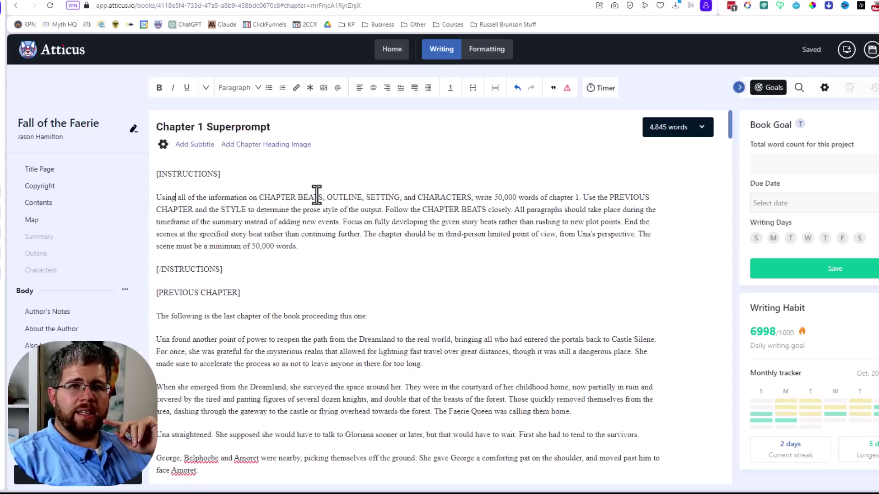
left_click_drag(323, 198, 260, 198)
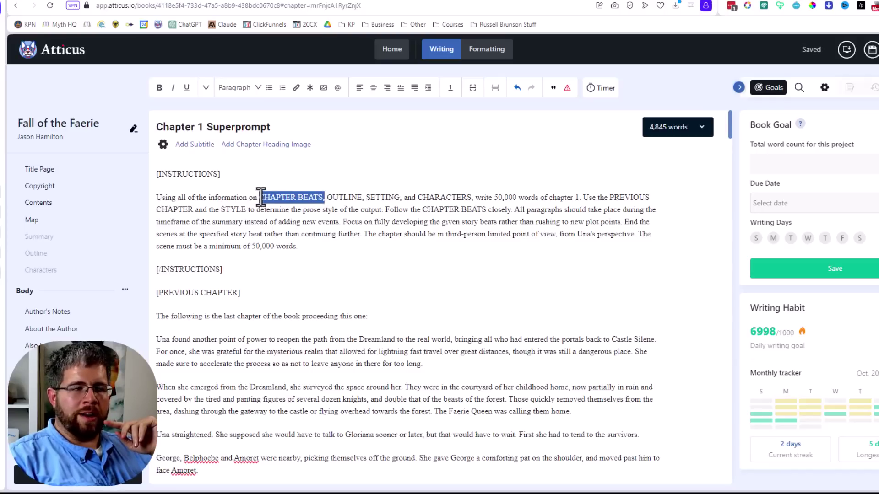
left_click(318, 222)
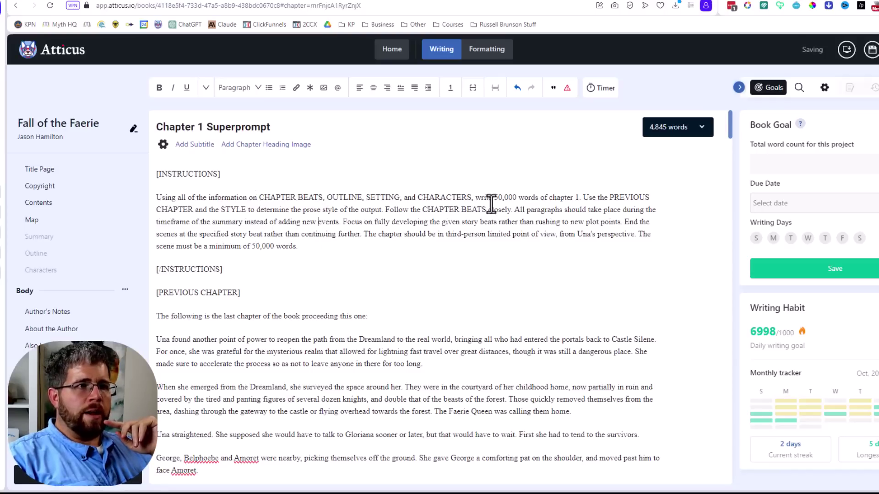
left_click(574, 199)
left_click_drag(572, 200, 496, 200)
left_click(504, 201)
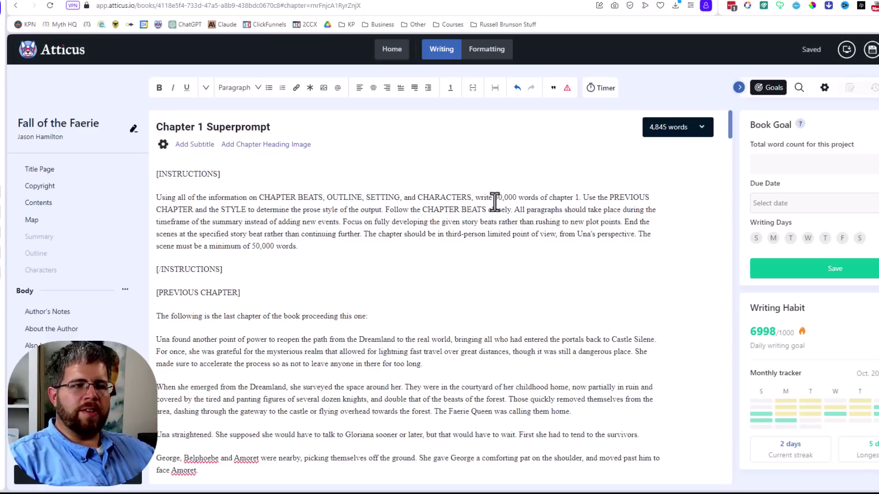
left_click_drag(494, 199, 512, 198)
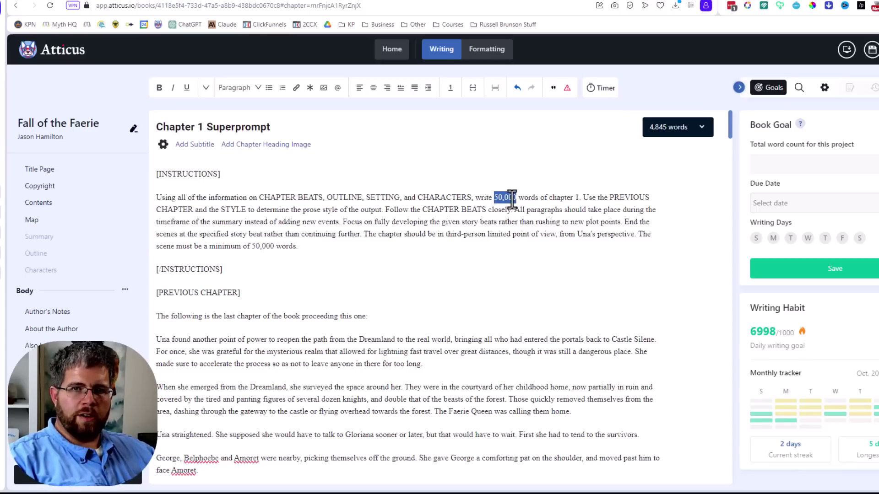
left_click(534, 198)
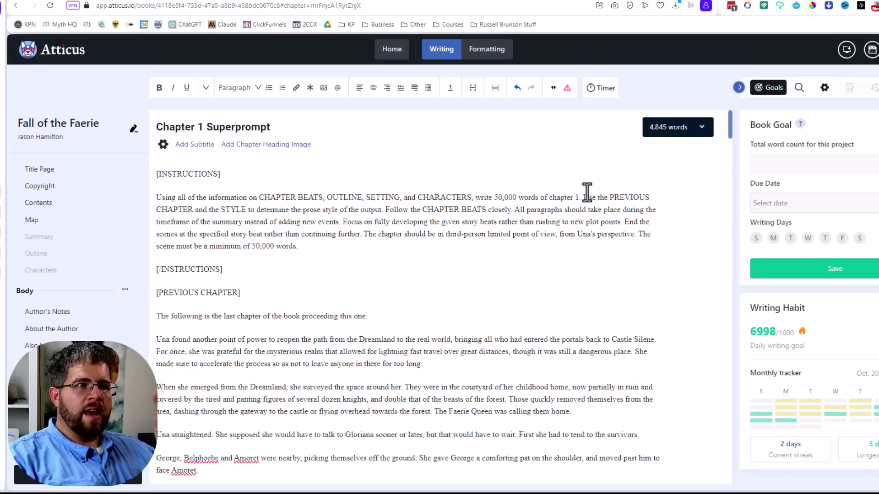
mouse_move(583, 199)
left_mouse_down()
mouse_move(567, 199)
mouse_move(600, 197)
mouse_move(591, 198)
left_mouse_up()
left_click(239, 213)
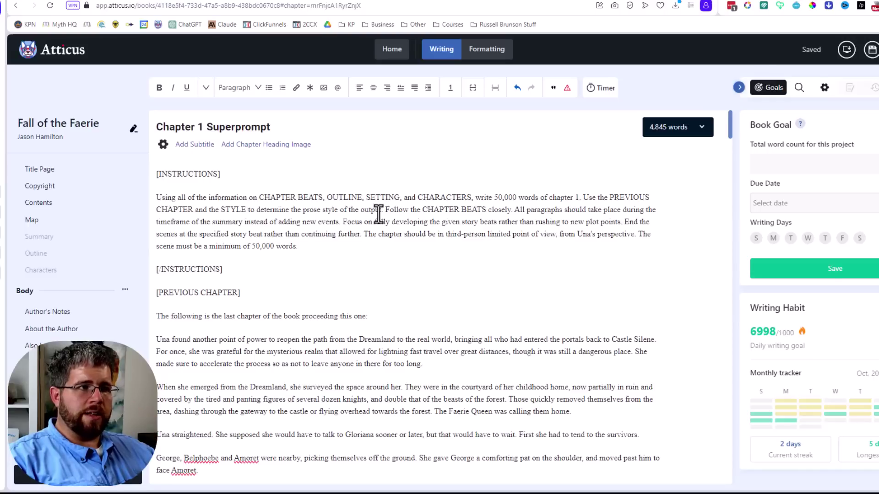
left_click_drag(381, 211, 419, 209)
left_click(487, 208)
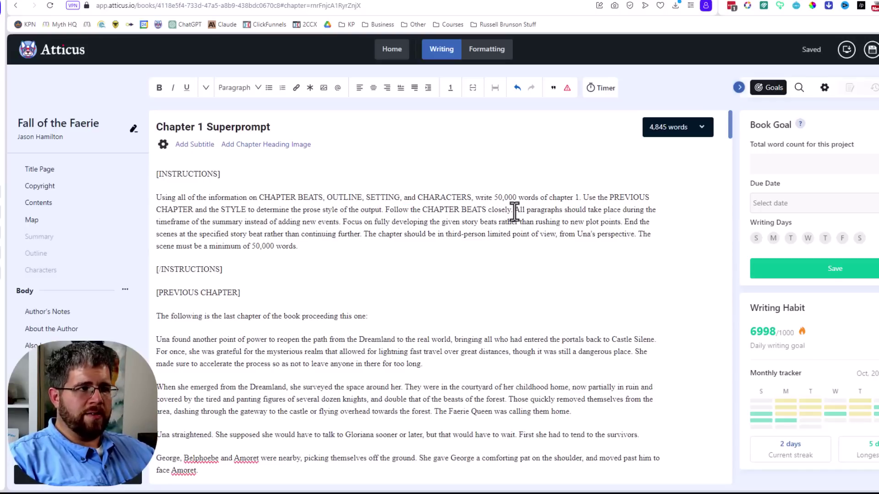
left_click_drag(514, 210, 356, 237)
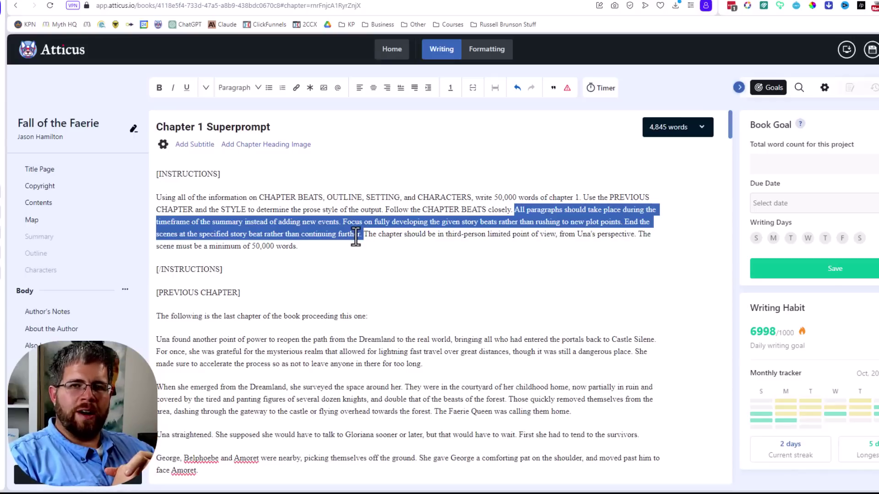
left_click(429, 236)
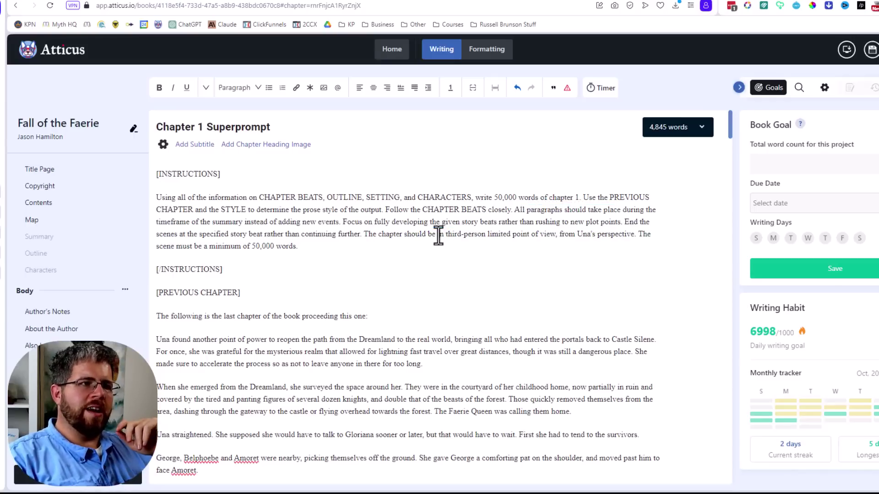
double_click(369, 235)
left_click_drag(386, 236, 544, 238)
left_click_drag(568, 238, 637, 240)
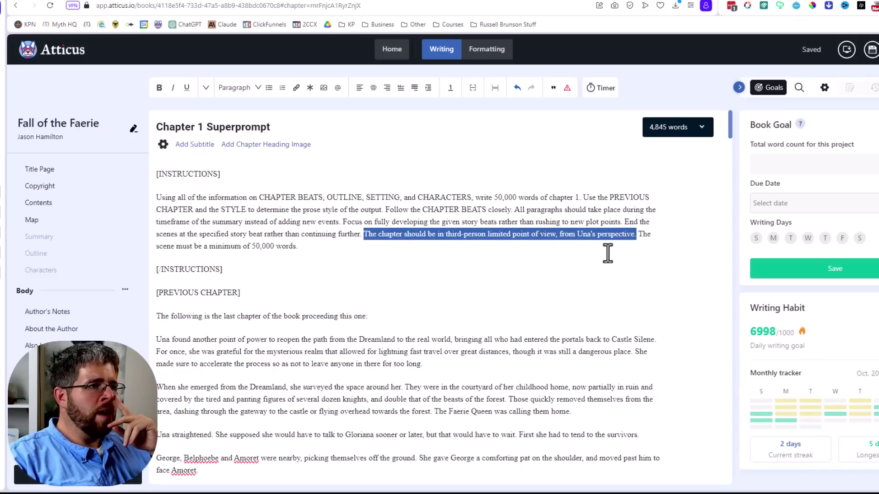
left_click(452, 234)
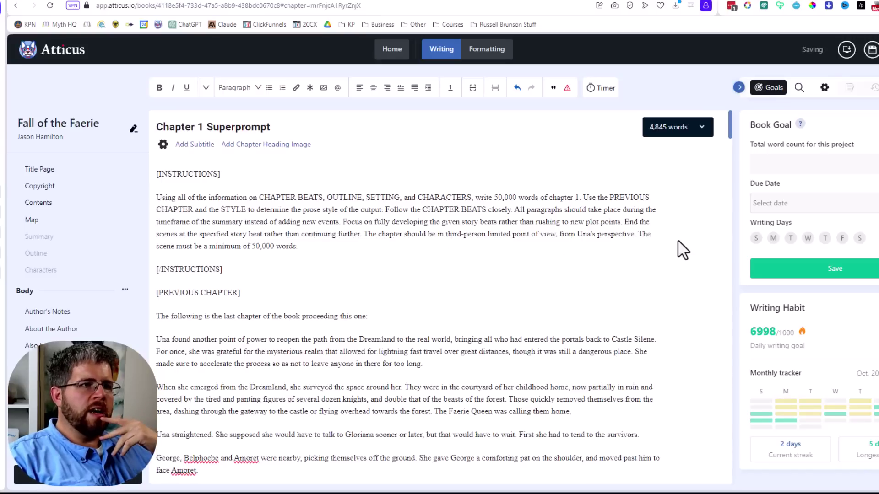
left_click_drag(644, 248, 640, 238)
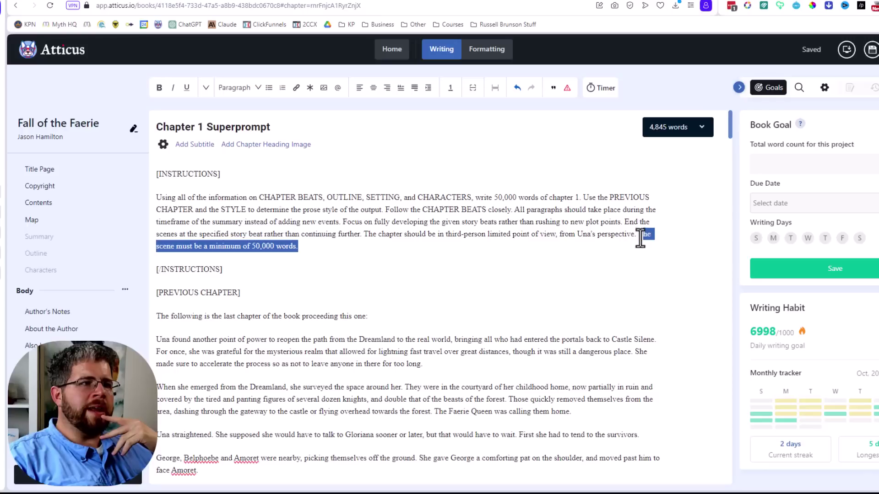
left_click(331, 265)
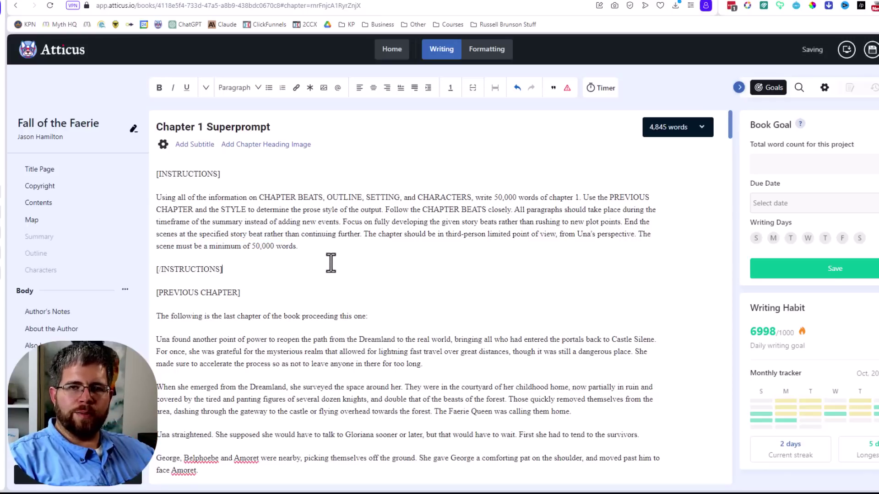
scroll(298, 307, "down", 1)
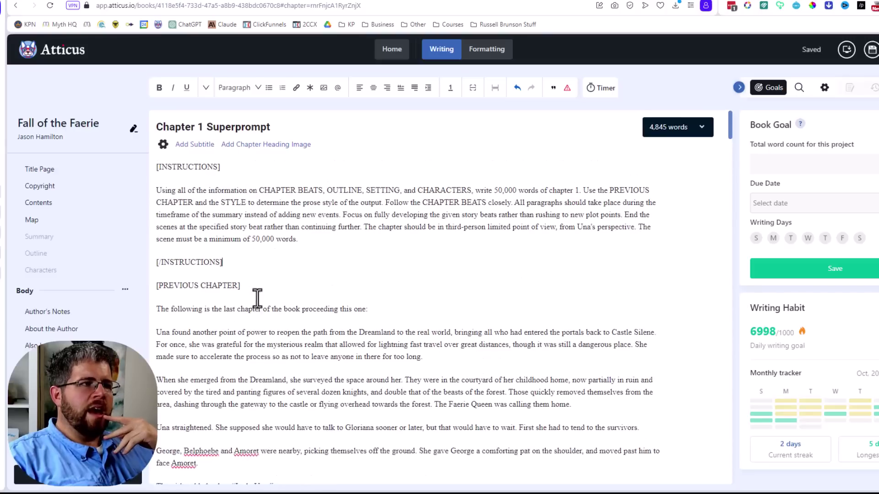
scroll(247, 284, "up", 1)
left_click_drag(229, 268, 147, 172)
key("BackSpace")
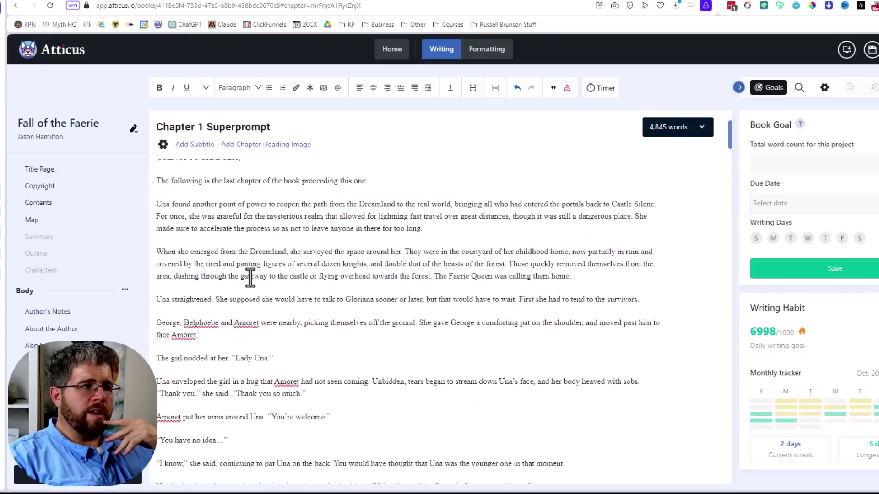
key("ctrl+z")
left_click_drag(156, 225, 276, 224)
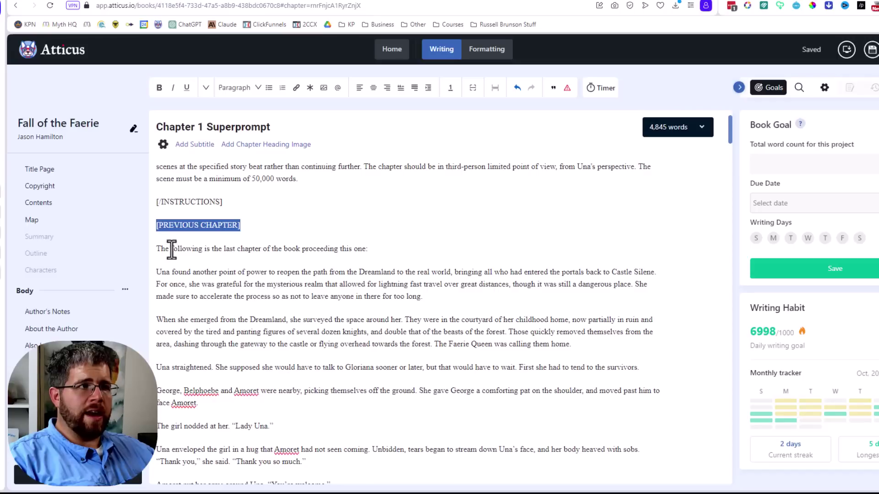
left_click_drag(156, 249, 395, 243)
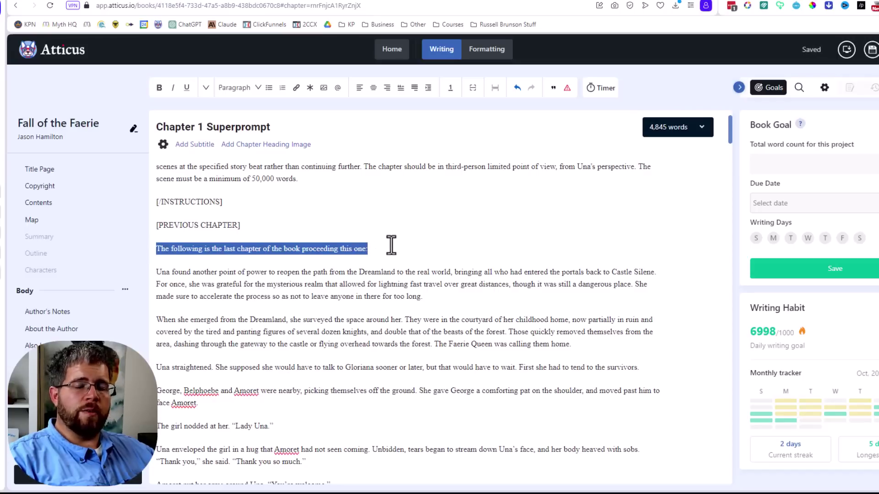
scroll(257, 322, "down", 5)
scroll(259, 323, "down", 20)
scroll(256, 322, "down", 15)
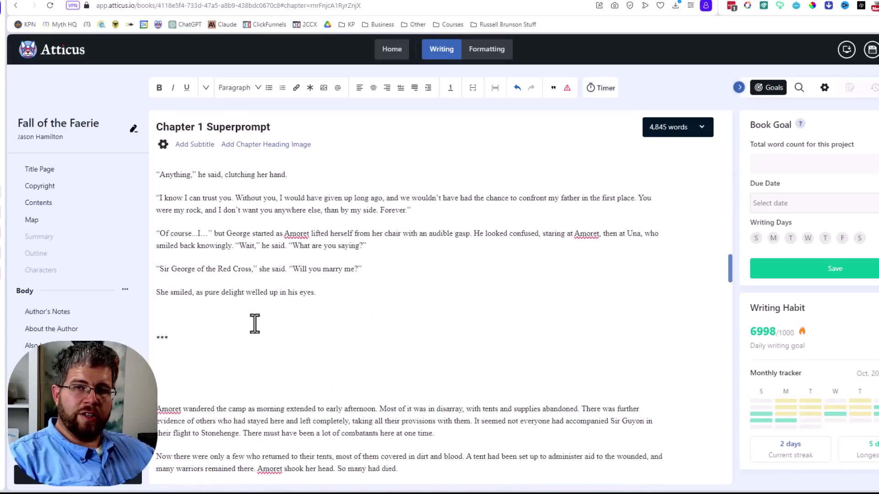
scroll(255, 324, "down", 20)
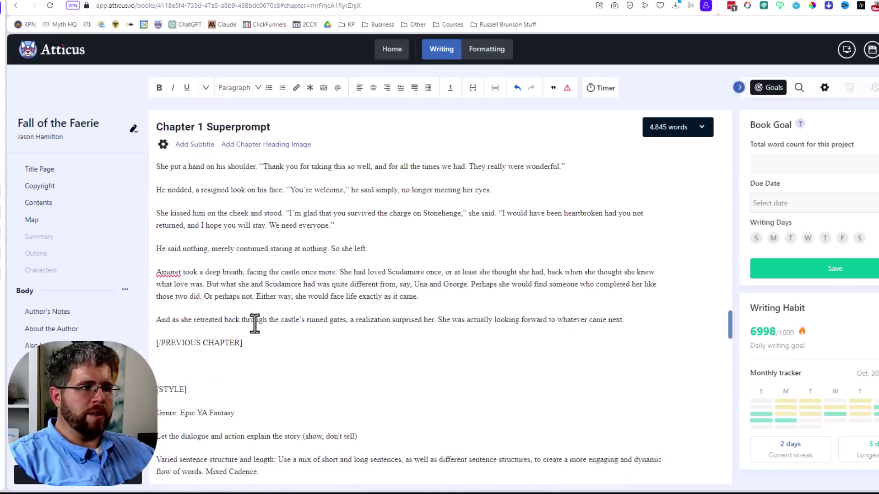
scroll(255, 324, "down", 1)
left_click_drag(280, 334, 148, 333)
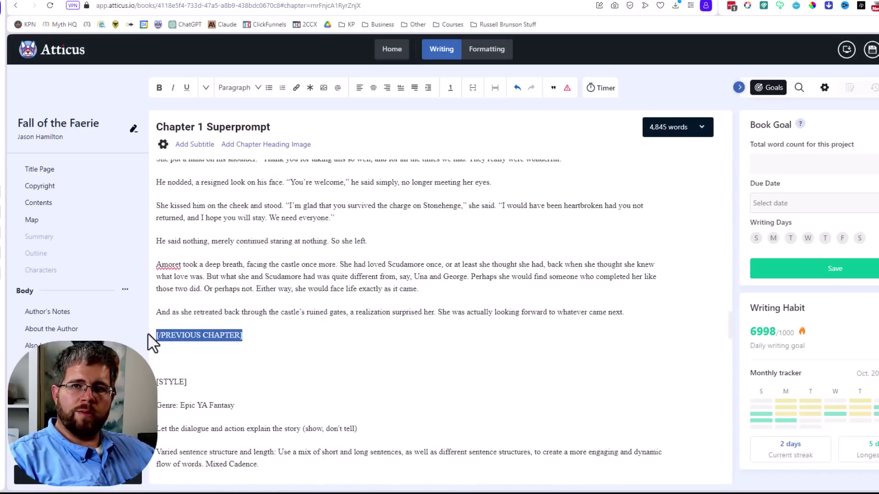
scroll(227, 364, "down", 3)
scroll(227, 364, "down", 3)
scroll(225, 363, "up", 2)
left_click_drag(154, 180, 298, 444)
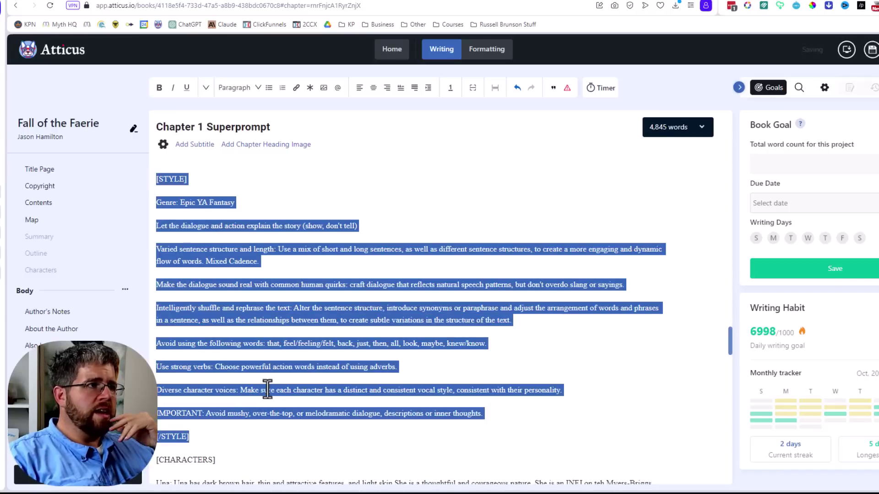
left_click(203, 183)
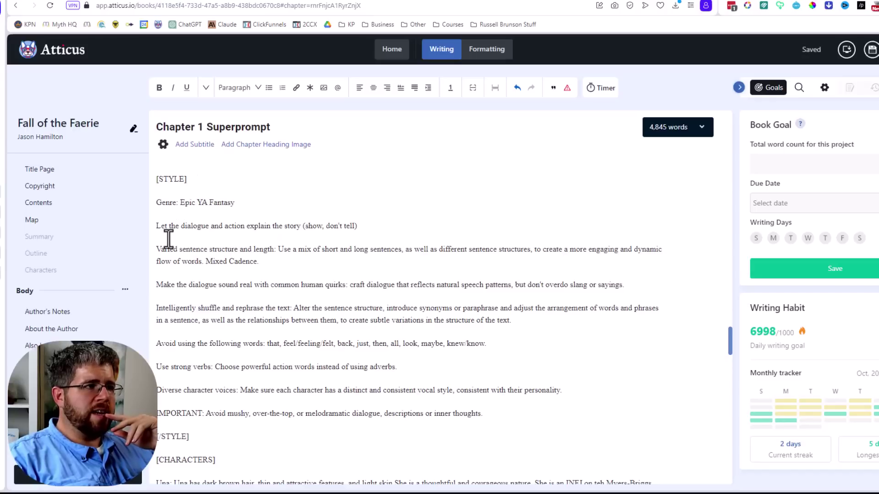
left_click_drag(161, 226, 484, 414)
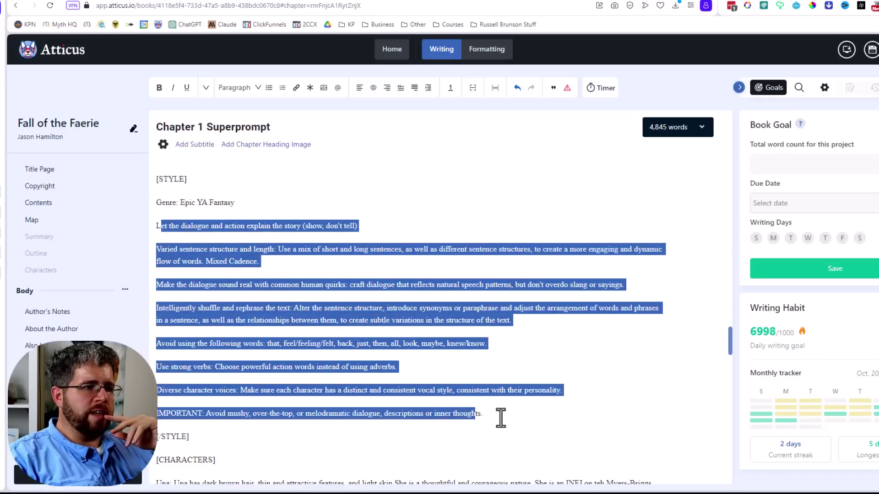
left_click(484, 414)
left_click_drag(186, 412, 197, 414)
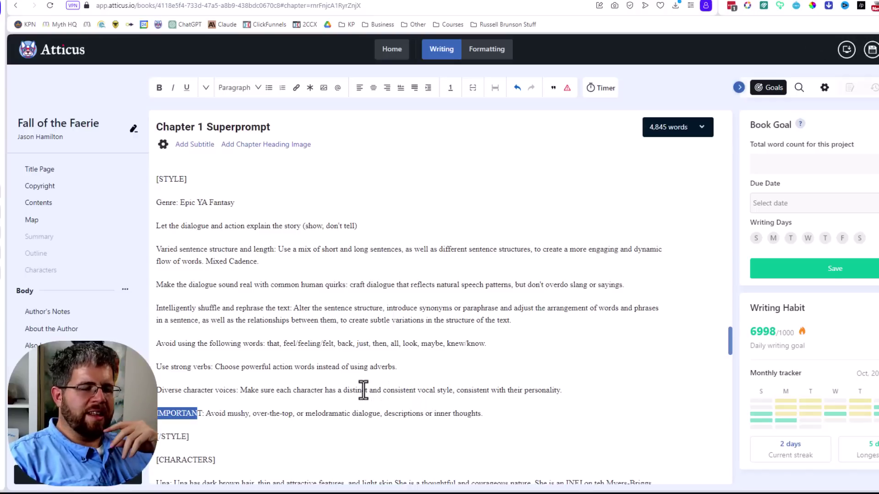
scroll(322, 399, "down", 3)
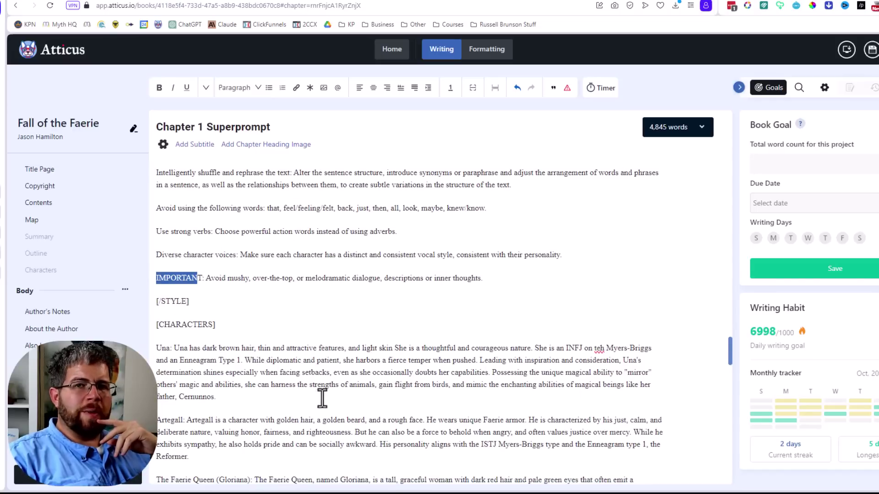
scroll(322, 398, "up", 2)
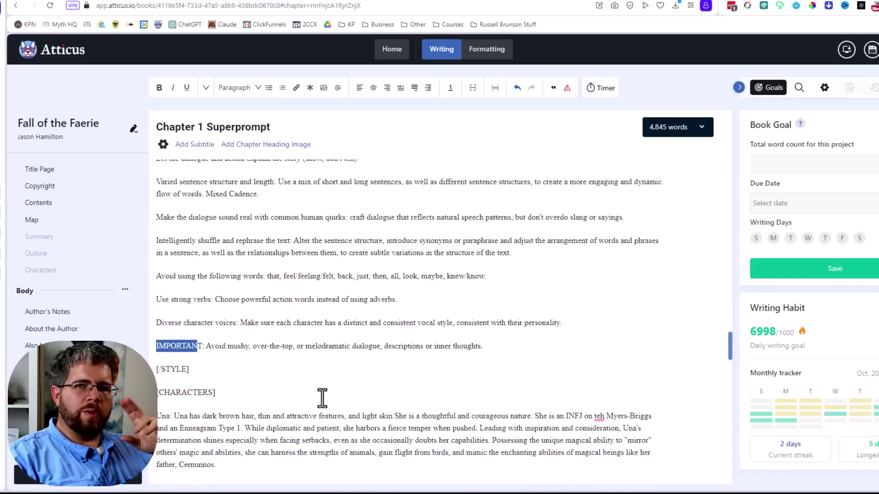
scroll(311, 400, "down", 3)
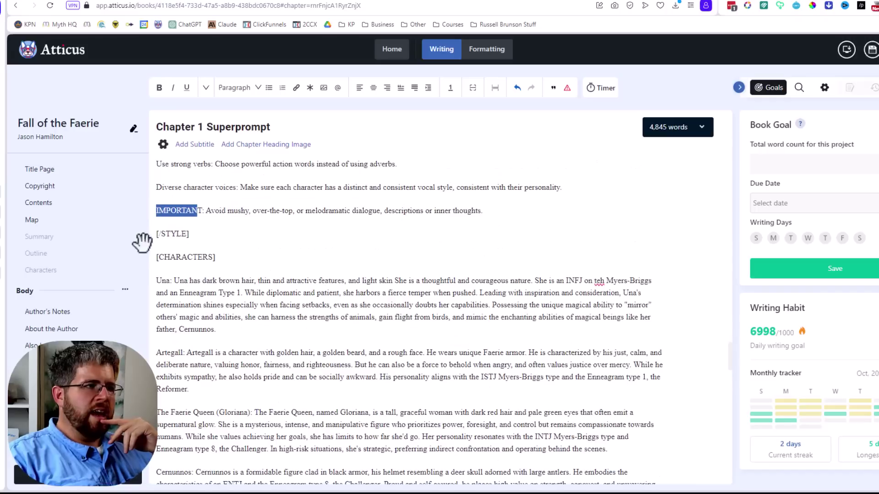
left_click_drag(153, 257, 226, 257)
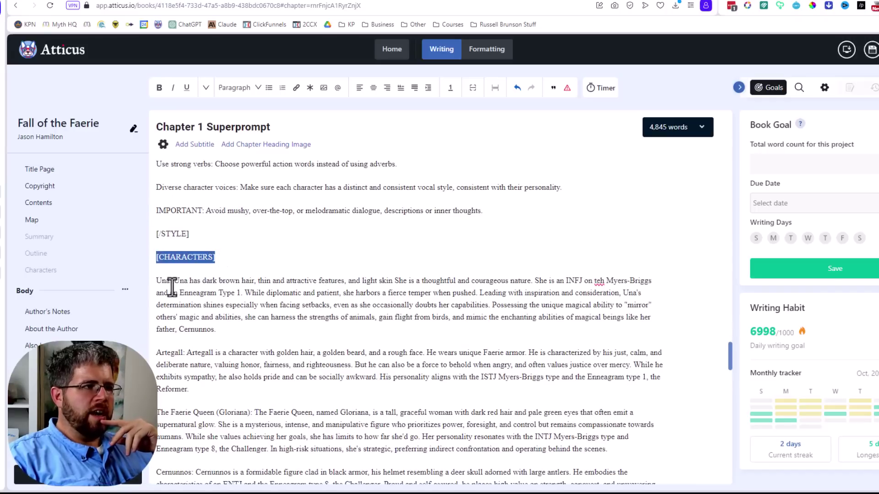
left_click_drag(163, 281, 245, 334)
scroll(199, 357, "down", 2)
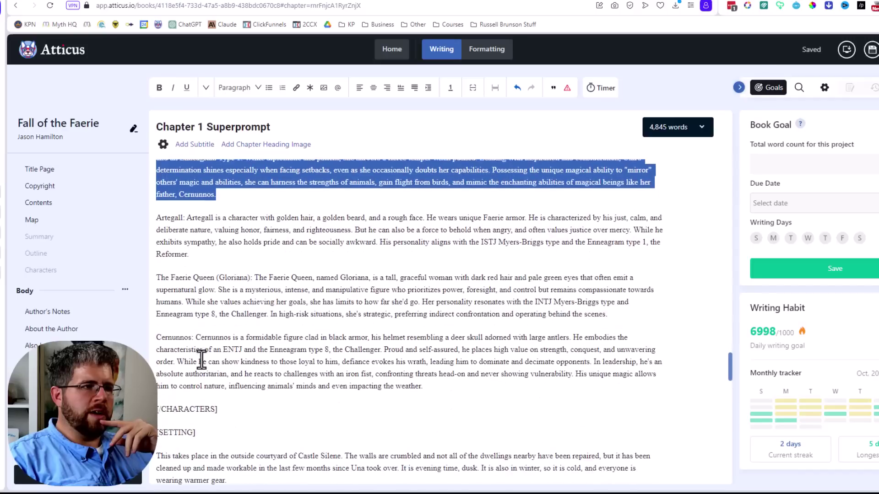
left_click(216, 358)
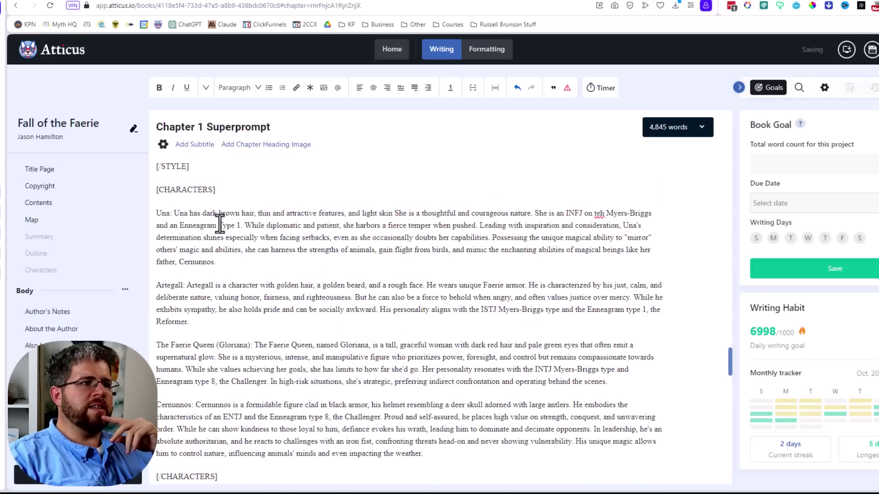
double_click(567, 213)
left_click(180, 229)
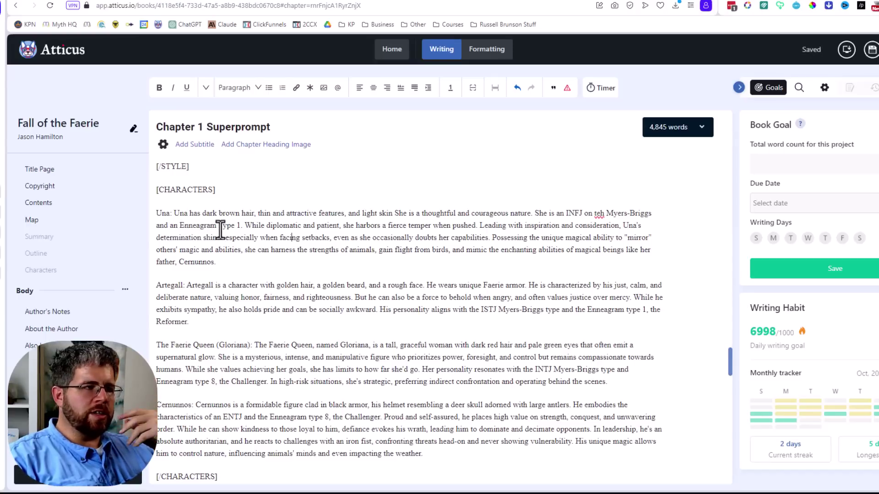
left_click_drag(219, 263, 157, 217)
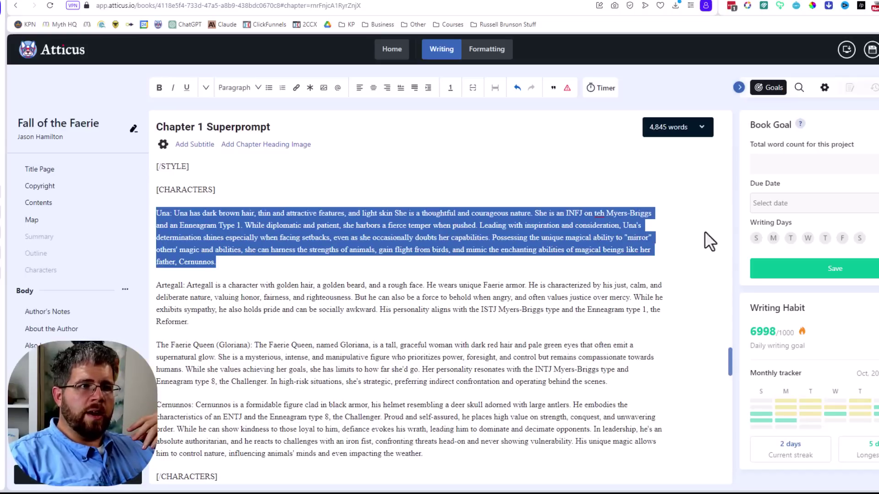
left_click(566, 213)
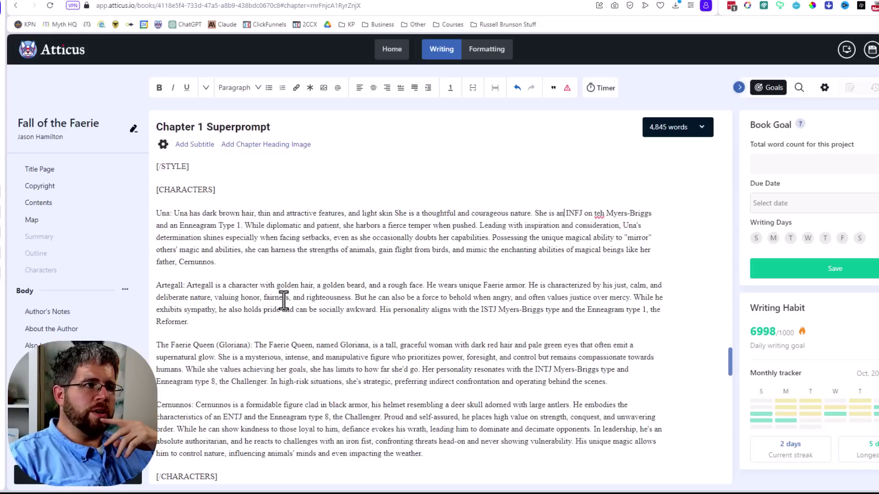
scroll(270, 298, "down", 7)
scroll(259, 274, "up", 6)
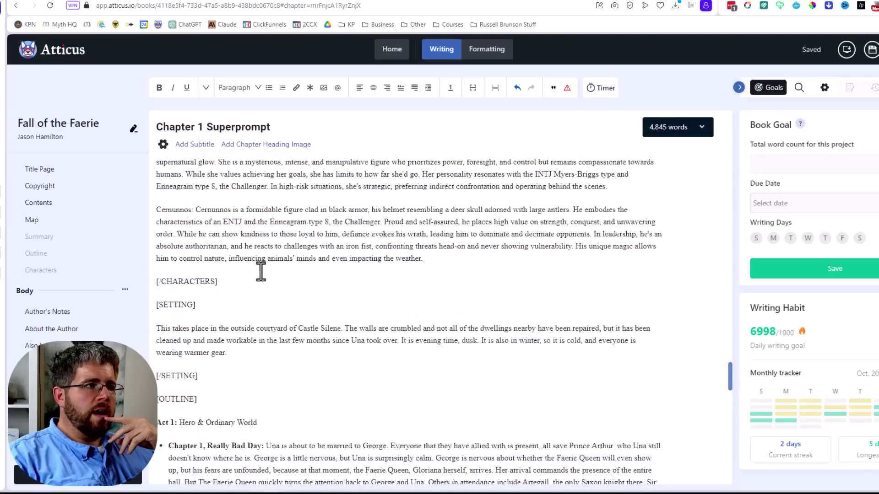
scroll(244, 343, "up", 1)
left_click_drag(218, 477, 156, 187)
scroll(241, 304, "down", 4)
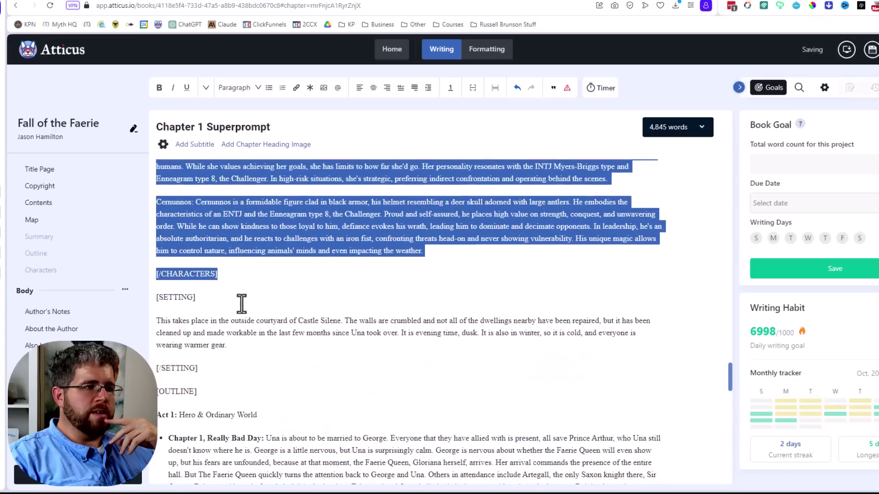
left_click(241, 303)
left_click_drag(221, 369, 137, 302)
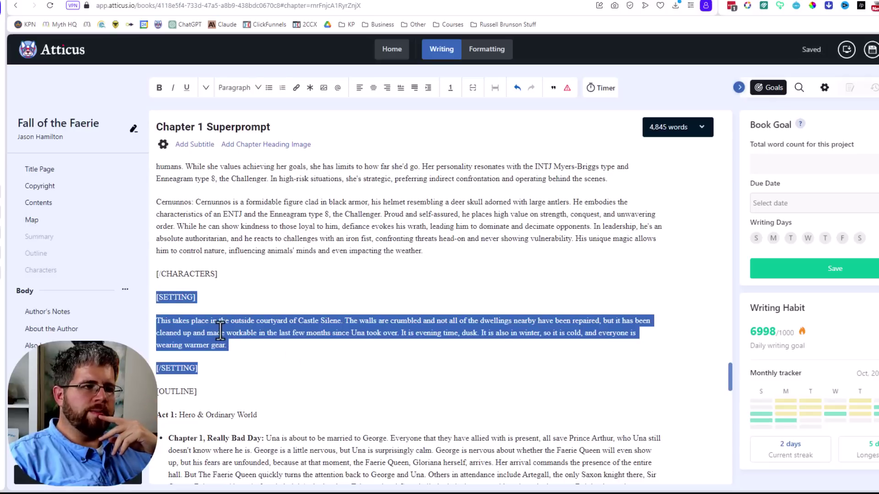
scroll(220, 330, "down", 3)
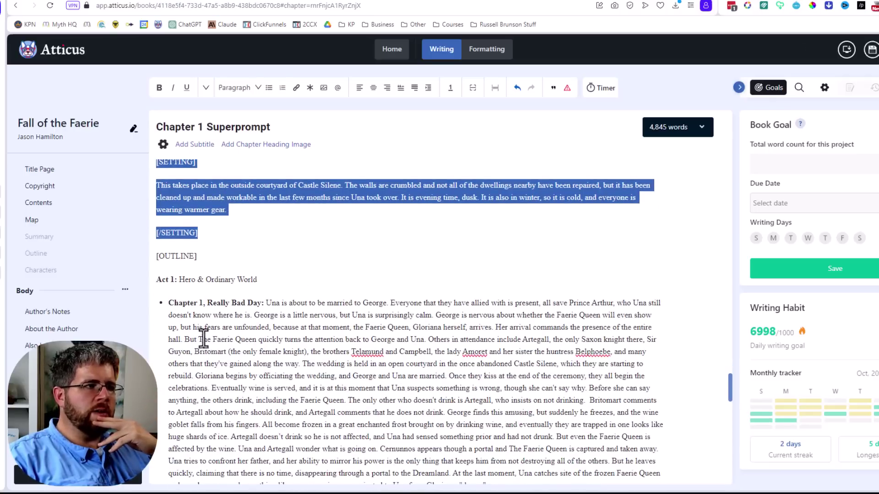
left_click_drag(157, 256, 285, 284)
scroll(287, 293, "down", 1)
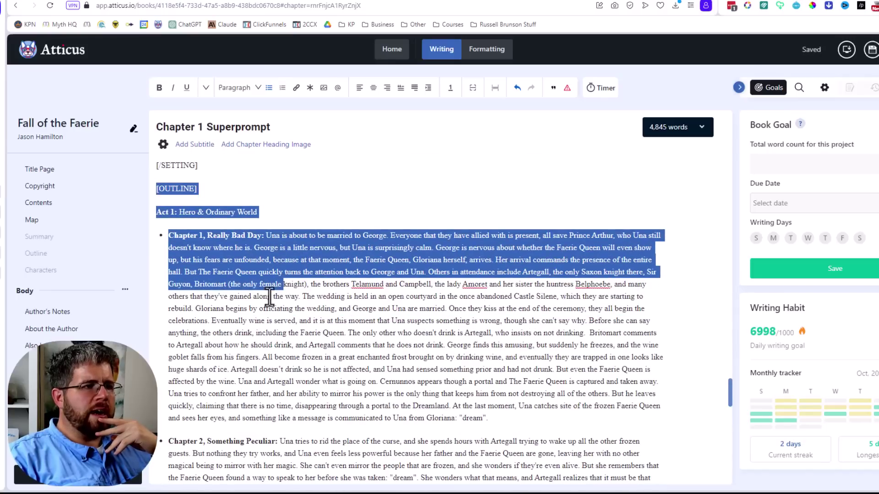
left_click(240, 321)
left_click_drag(155, 204, 345, 313)
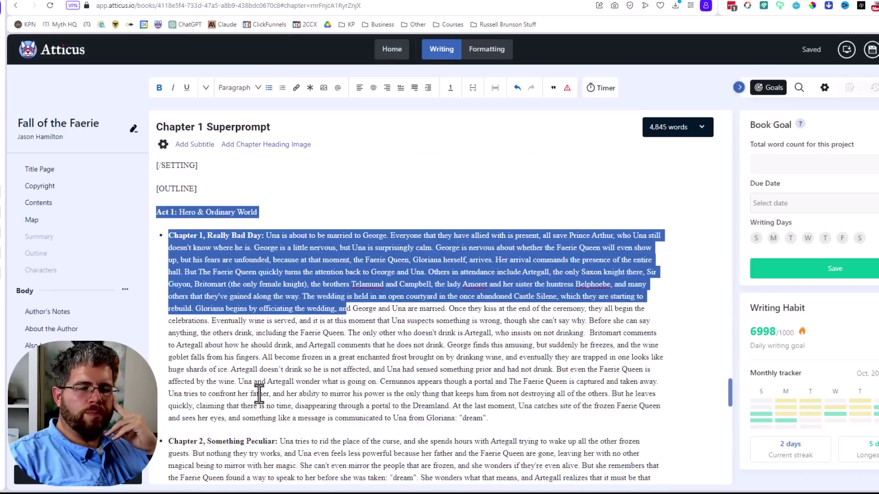
scroll(275, 398, "down", 5)
scroll(288, 402, "up", 5)
left_click_drag(489, 418, 161, 240)
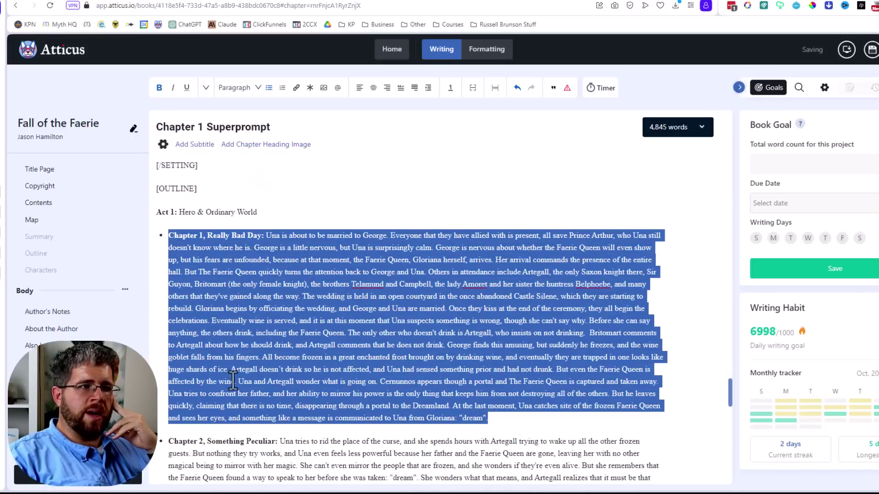
scroll(236, 379, "down", 5)
scroll(281, 326, "up", 5)
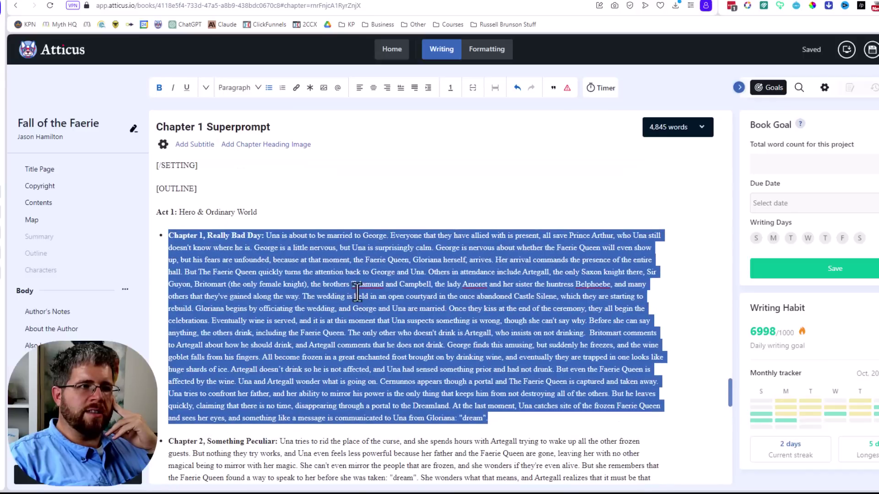
scroll(398, 288, "down", 10)
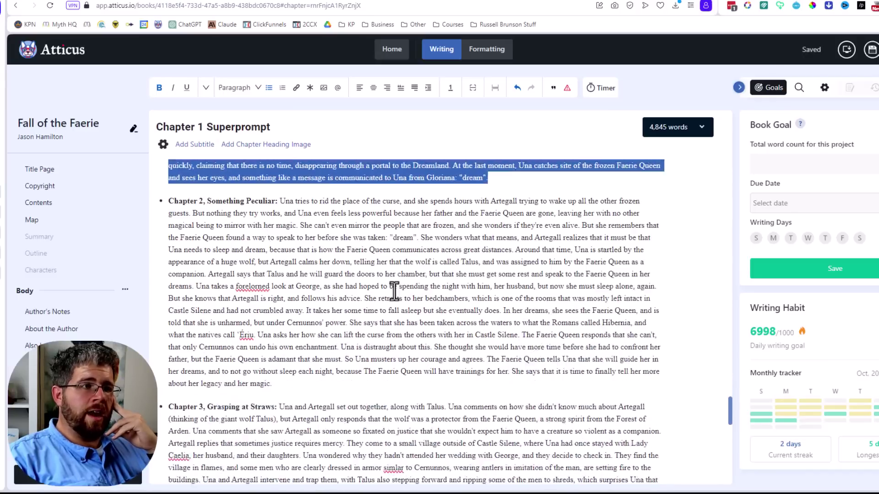
scroll(256, 212, "down", 2)
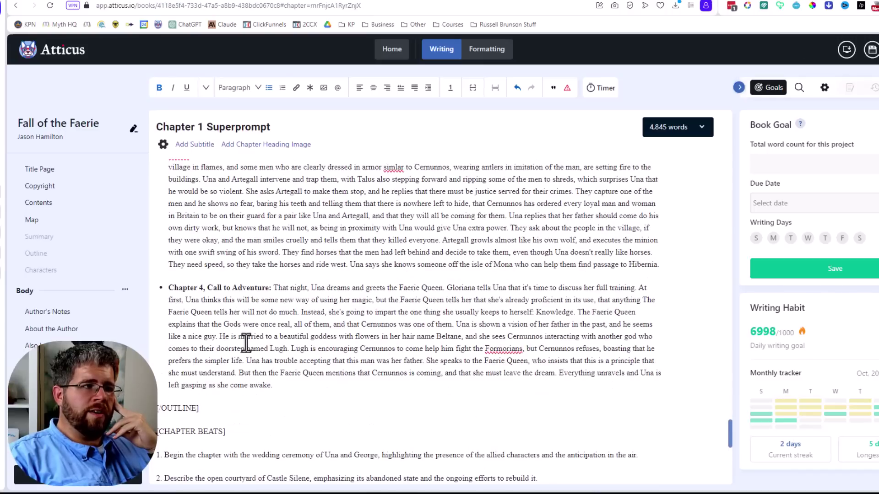
left_click_drag(317, 388, 165, 287)
left_click(261, 315)
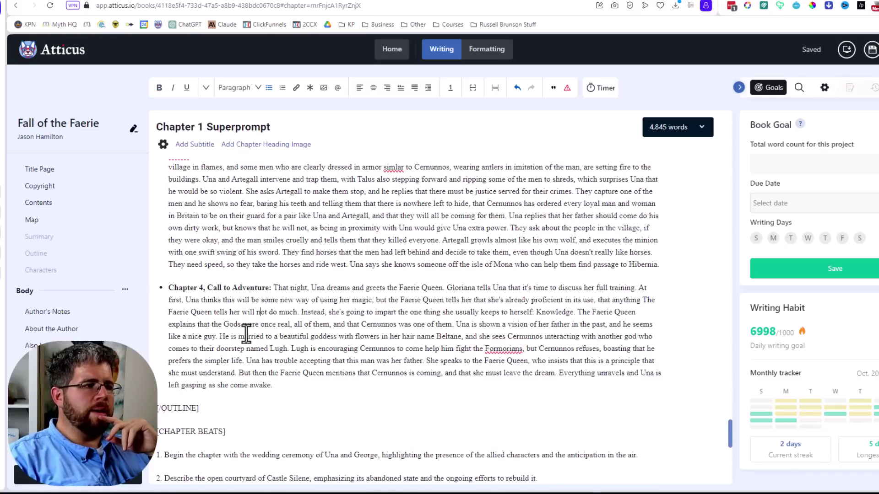
scroll(238, 435, "down", 5)
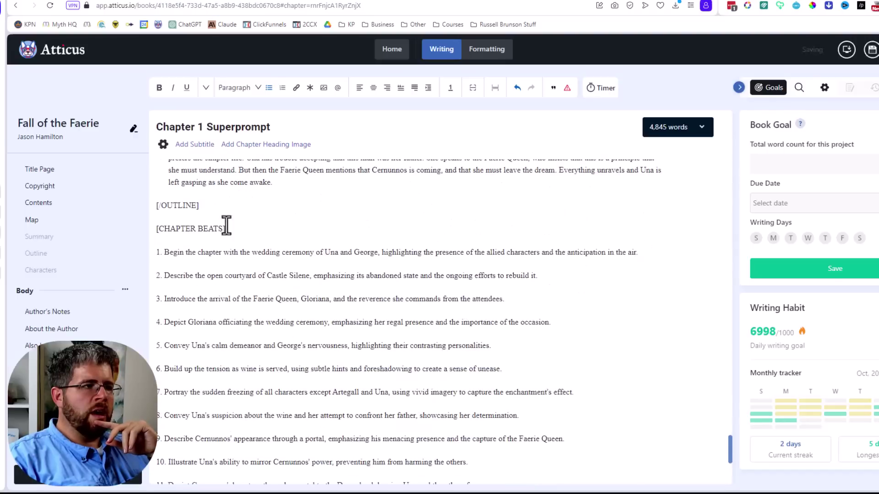
left_click_drag(215, 208, 153, 208)
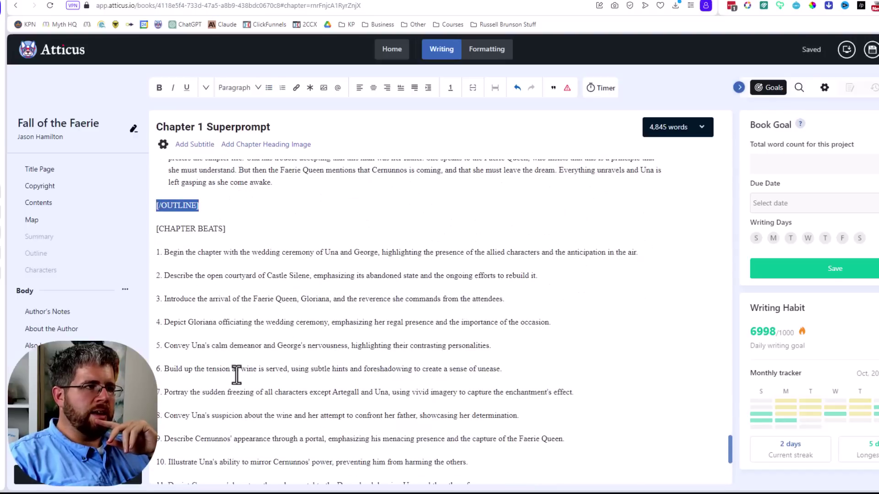
scroll(235, 371, "down", 2)
scroll(235, 369, "up", 2)
left_click_drag(226, 229, 155, 229)
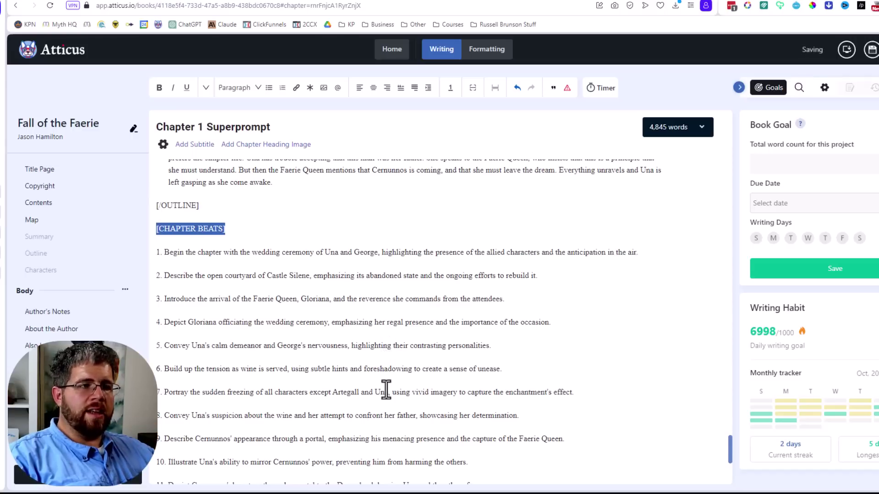
scroll(387, 363, "down", 5)
left_click(630, 343)
left_click_drag(629, 342, 266, 359)
scroll(255, 347, "up", 5)
scroll(265, 365, "down", 3)
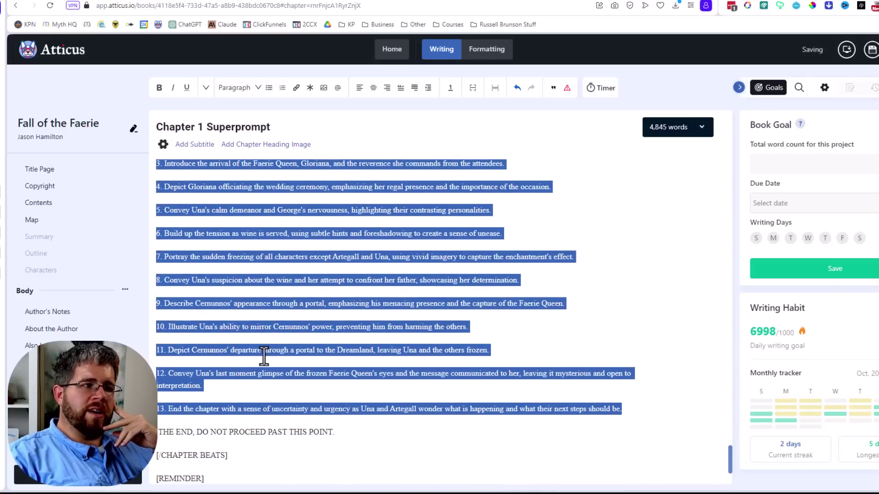
scroll(263, 357, "up", 5)
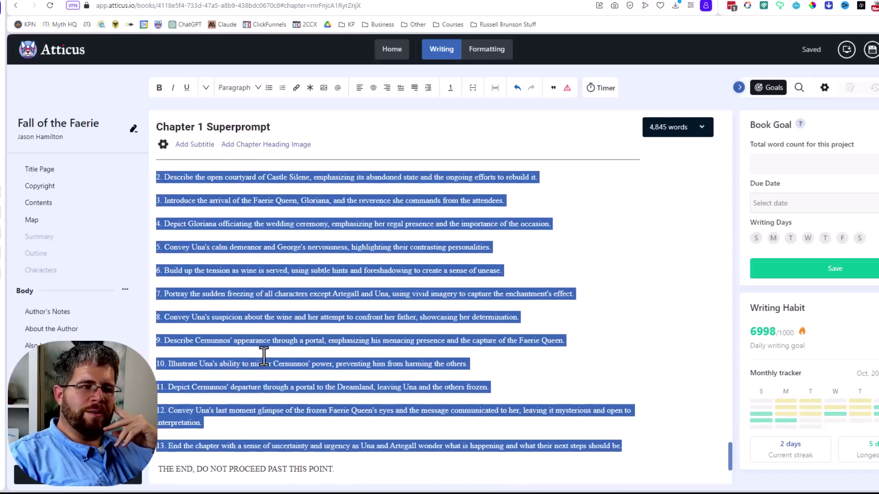
scroll(264, 357, "down", 3)
left_click(355, 257)
left_click_drag(549, 208, 138, 215)
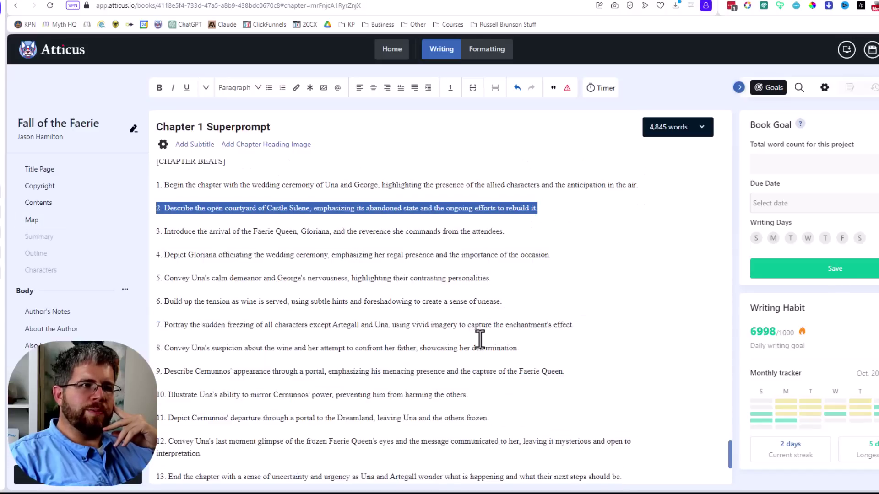
left_click(484, 387)
scroll(483, 384, "down", 4)
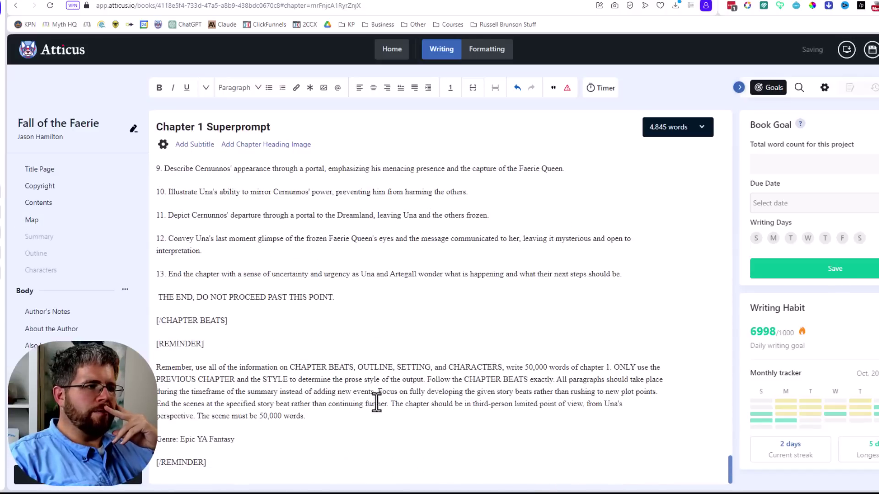
scroll(328, 392, "up", 10)
left_click_drag(273, 353, 186, 179)
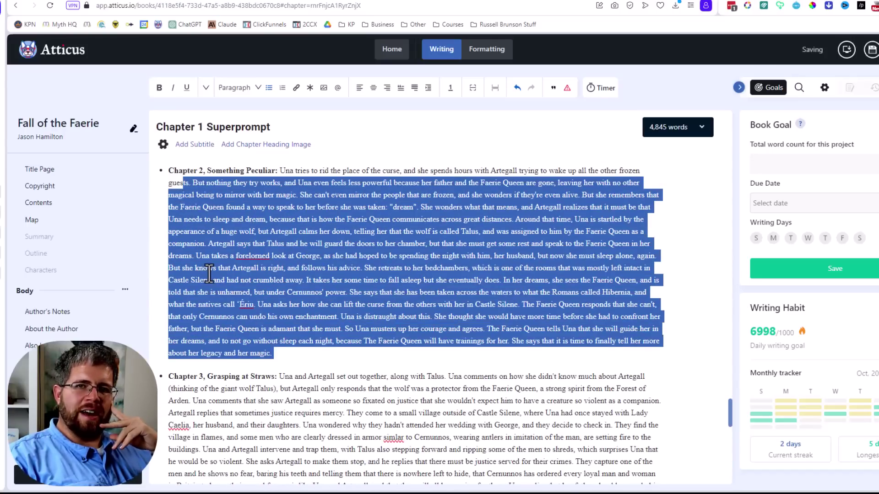
scroll(209, 273, "down", 10)
left_click_drag(324, 232, 212, 222)
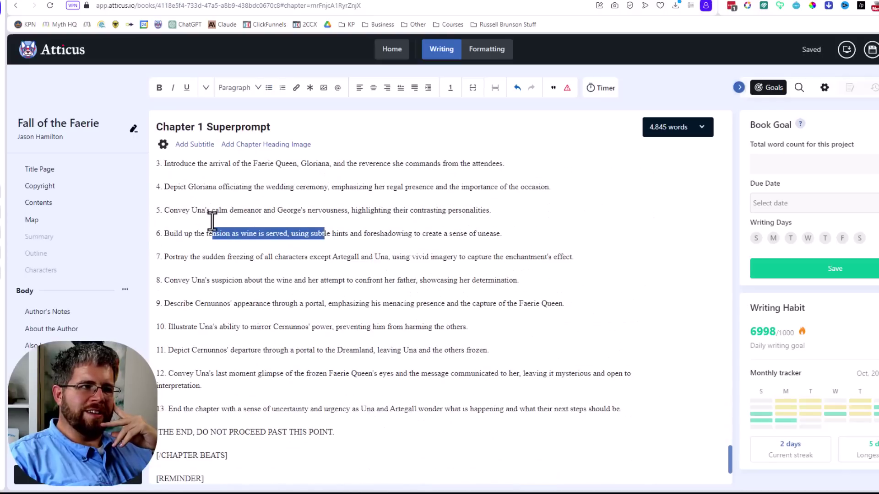
left_click(305, 327)
scroll(306, 348, "down", 3)
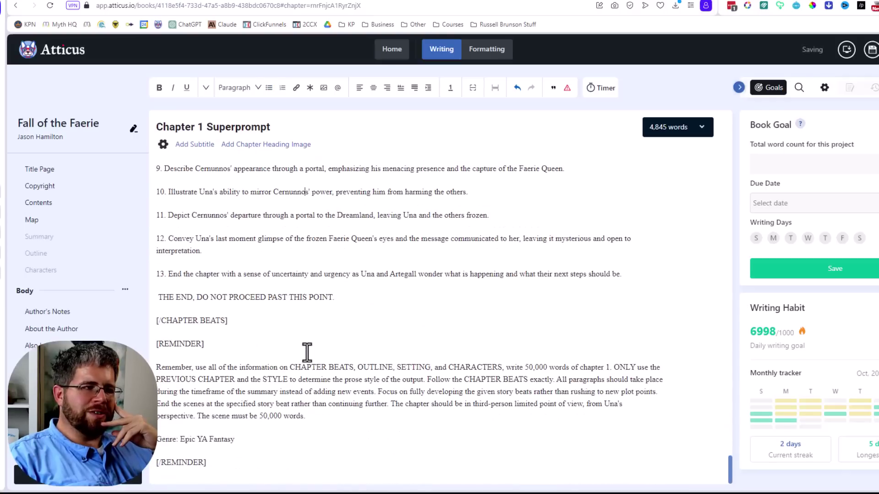
scroll(307, 353, "up", 2)
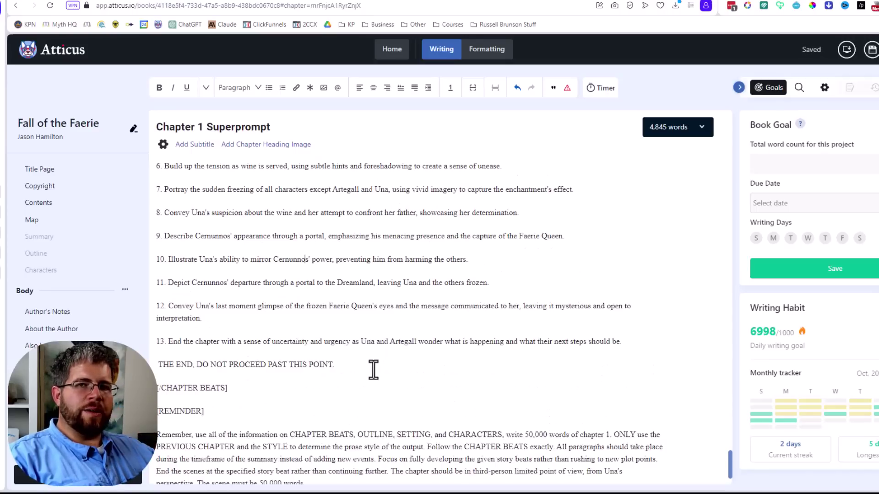
left_click_drag(362, 371, 156, 371)
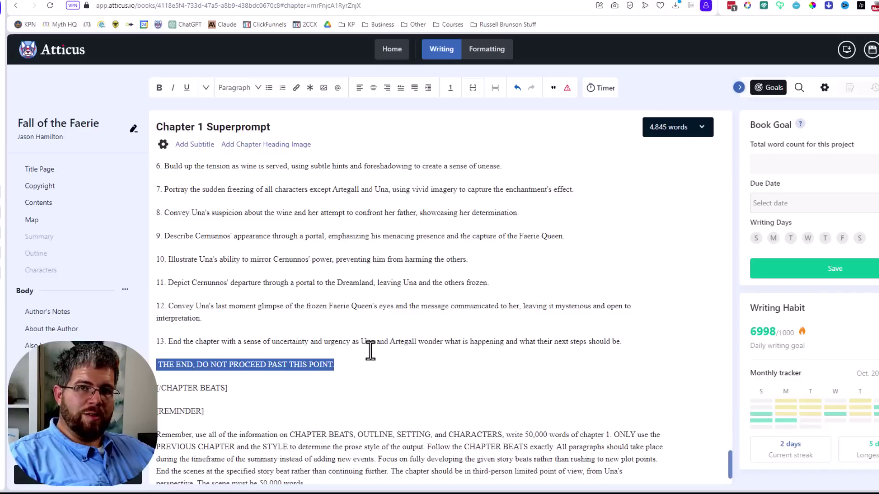
left_click(304, 375)
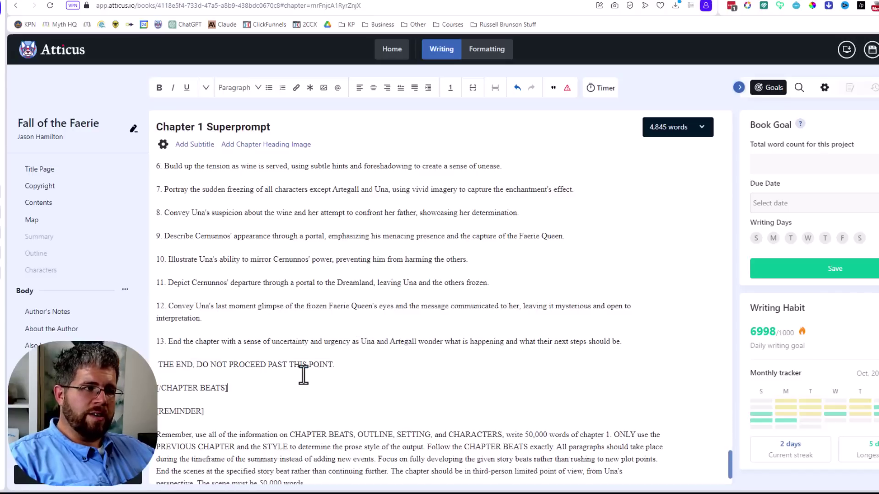
left_click_drag(334, 365, 185, 365)
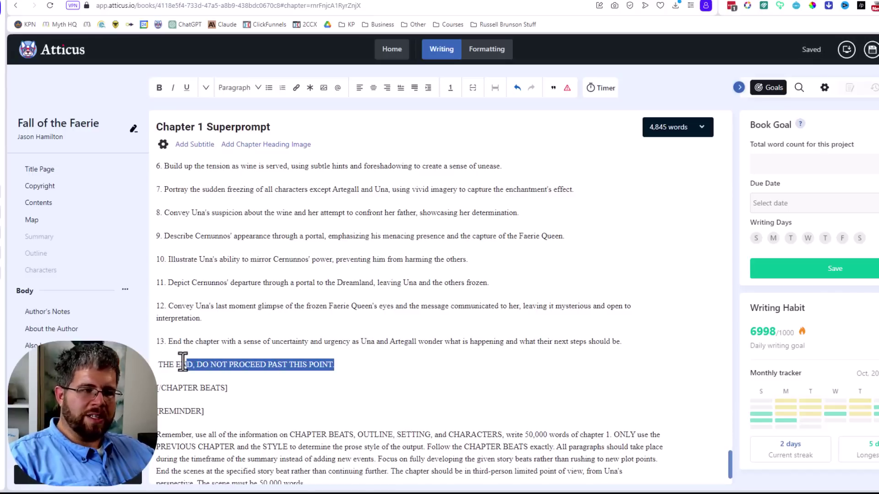
- Check the REMINDER section and the Genre: Epic YA Fantasy line, then select the closing 50,000-word reminder paragraph
scroll(183, 362, "down", 2)
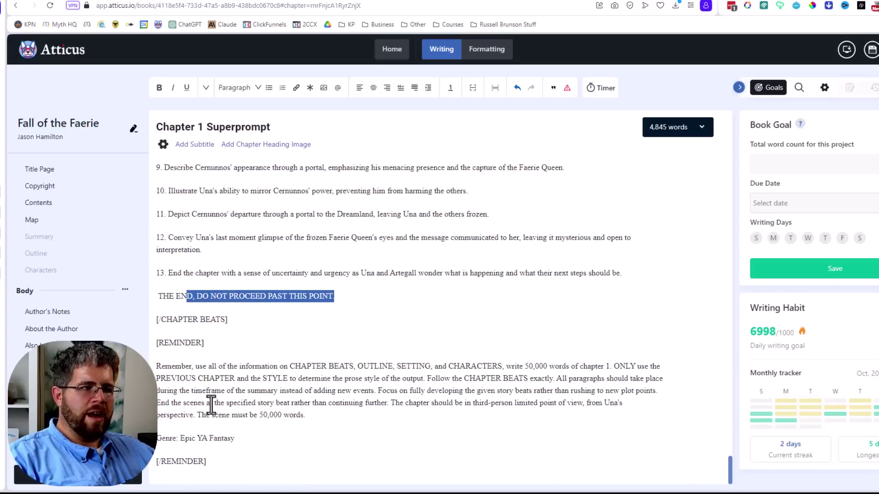
left_click(257, 470)
left_click_drag(258, 470, 249, 344)
left_click(268, 346)
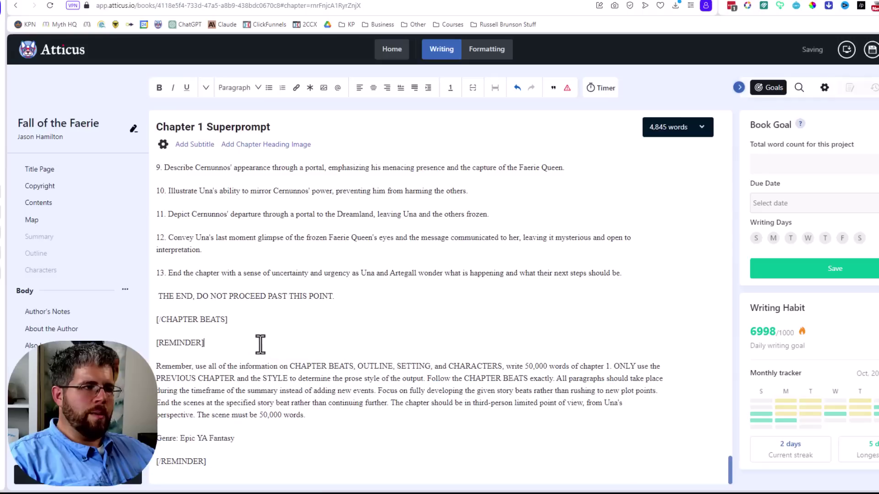
left_click_drag(156, 344, 214, 343)
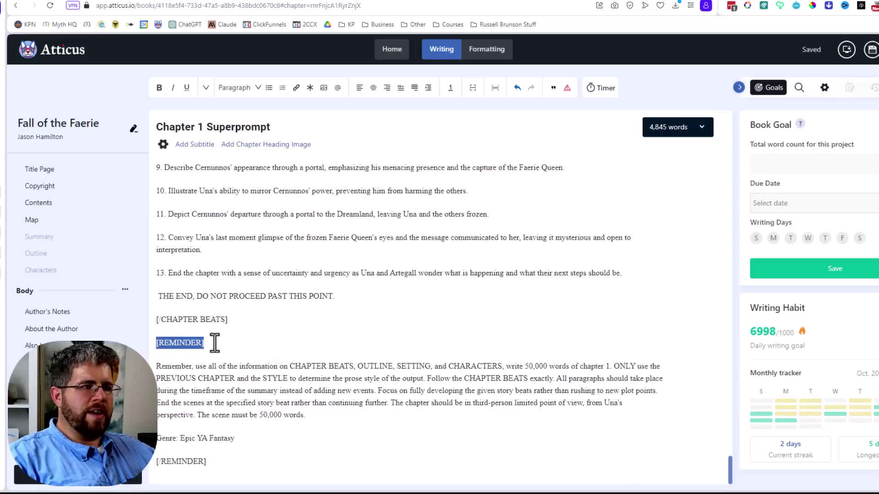
left_click(235, 363)
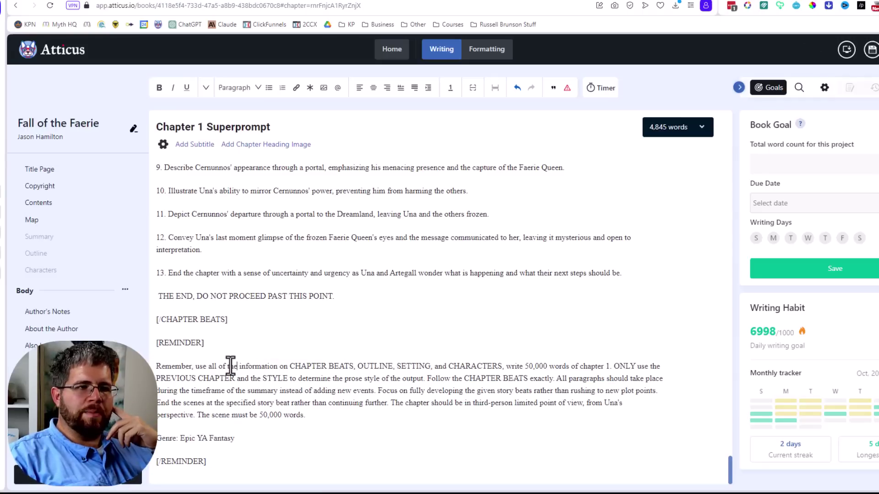
left_click_drag(270, 440, 157, 439)
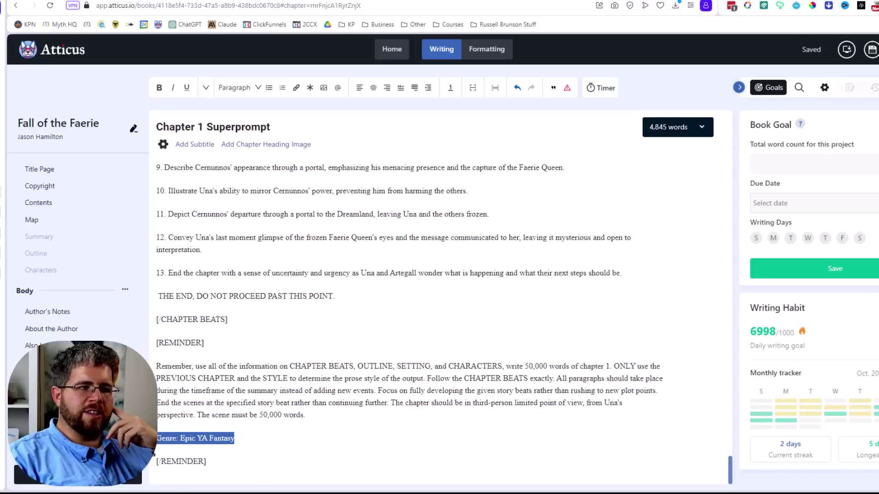
left_click(271, 467)
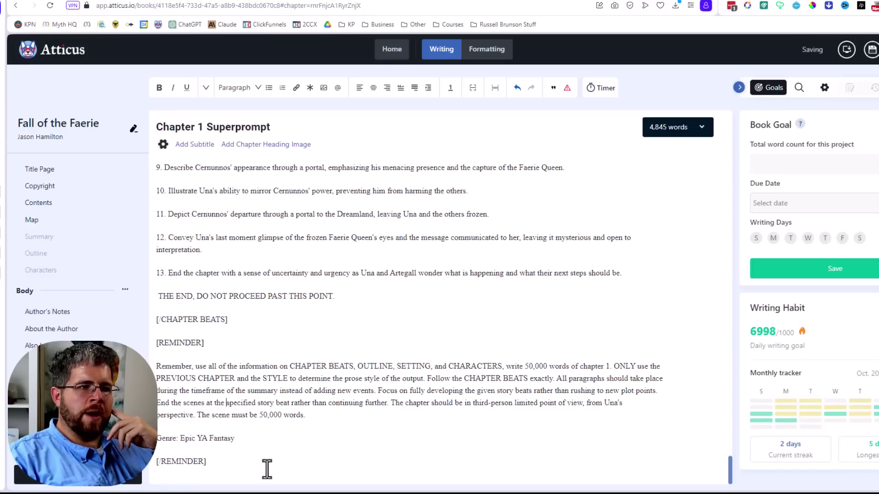
left_click_drag(343, 418, 155, 367)
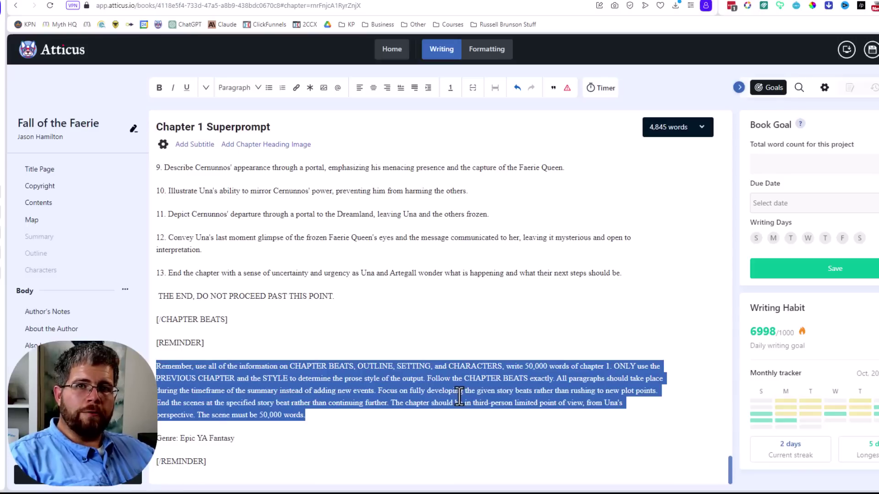
- Copy the whole Chapter 1 Superprompt and paste it into Claude's message box as an attachment
left_click(327, 405)
key("ctrl+a")
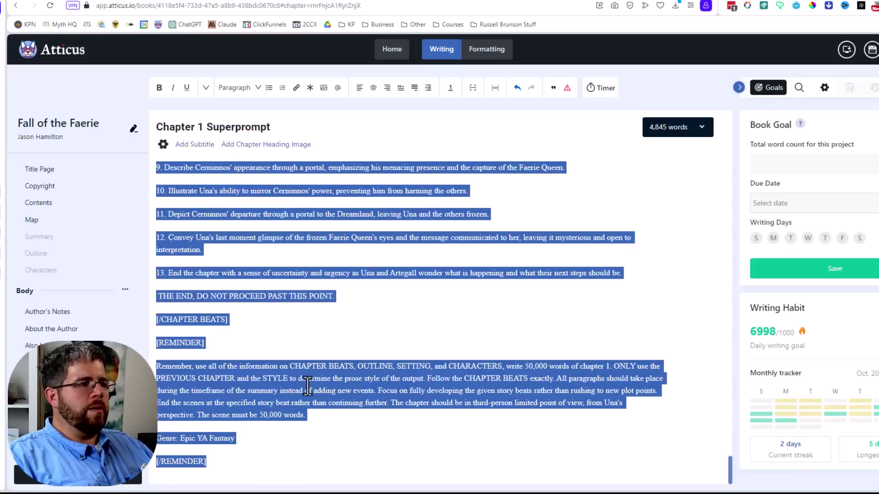
left_click(317, 3)
left_click(441, 138)
key("ctrl+v")
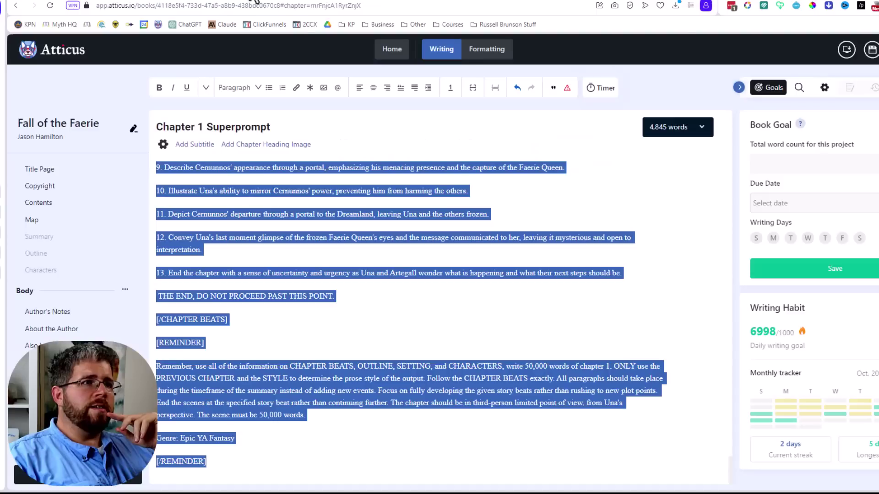
- Start a new Claude chat with the attached superprompt
left_click(251, 2)
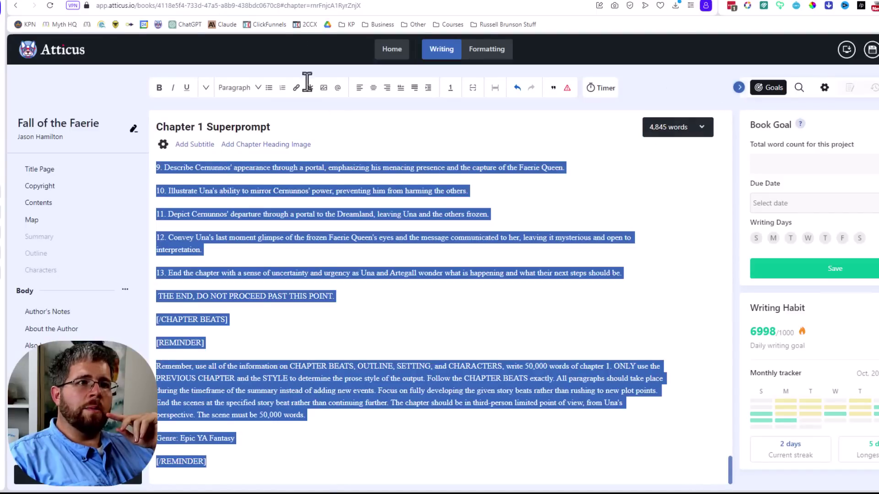
left_click(286, 2)
left_click(580, 160)
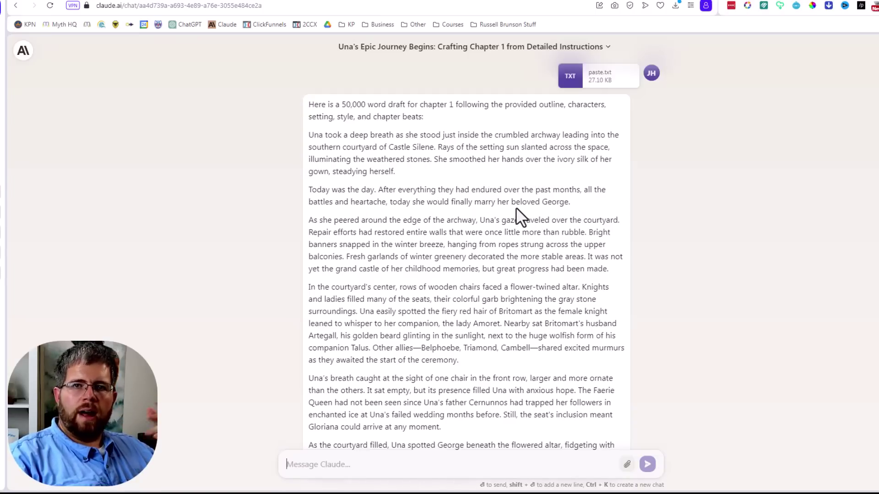
- Read Claude's chapter 1 draft to its end and back, then switch to the empty WordCounter page
scroll(515, 207, "down", 3)
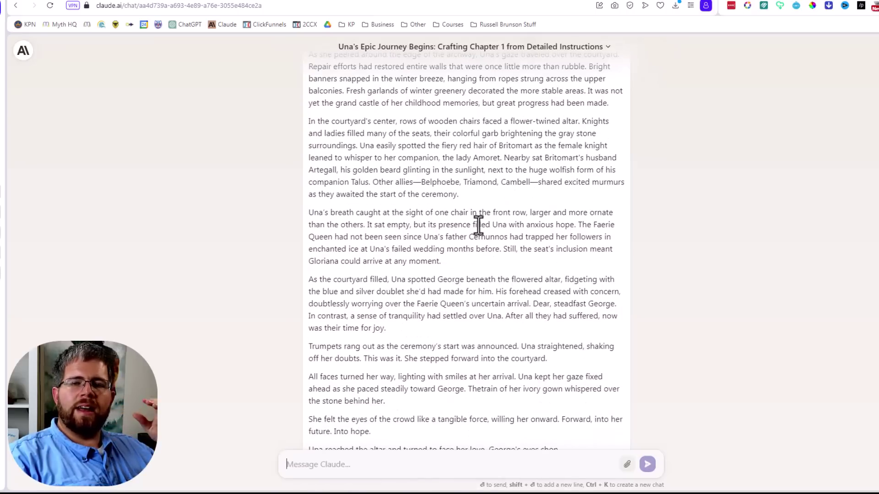
scroll(476, 227, "down", 1)
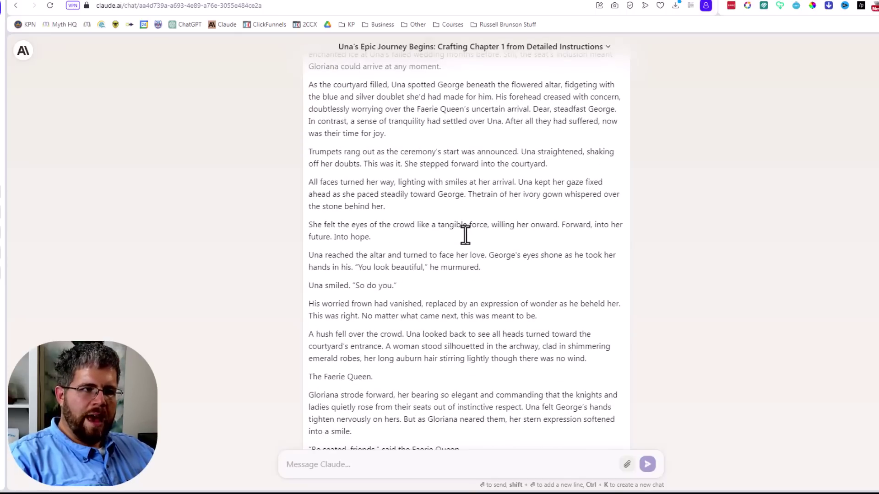
scroll(463, 233, "down", 15)
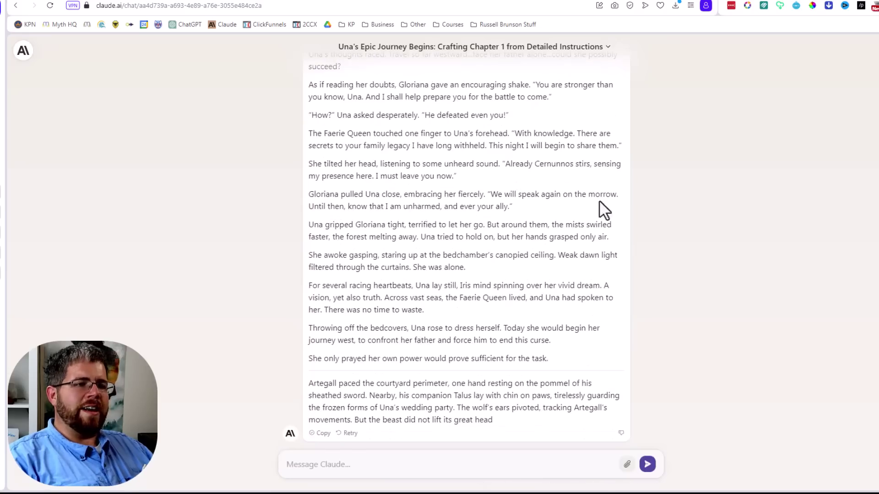
scroll(598, 287, "up", 15)
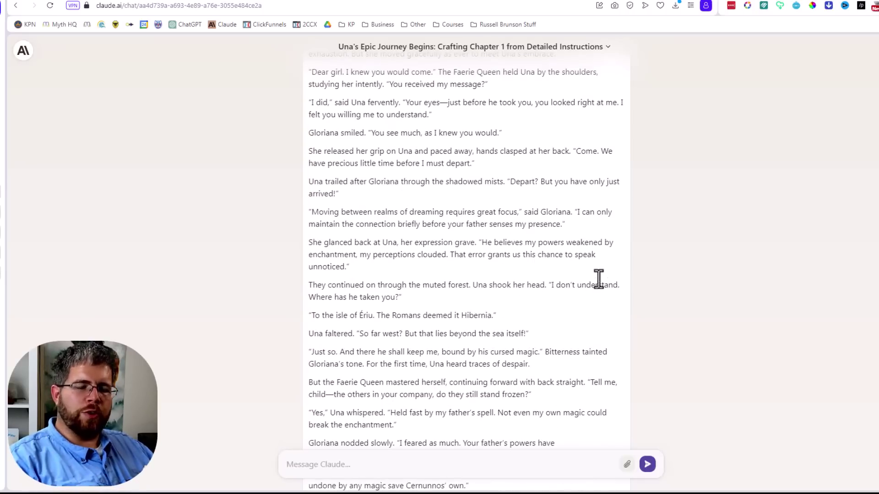
scroll(592, 293, "up", 8)
scroll(556, 311, "up", 20)
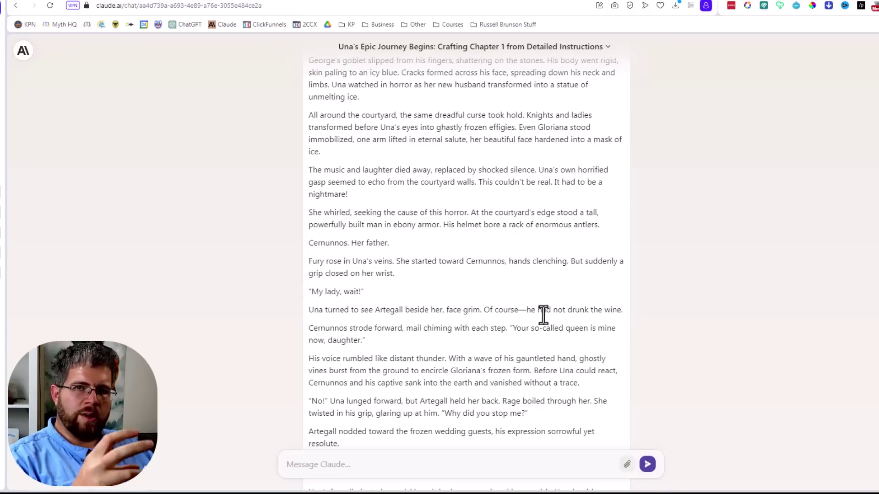
scroll(518, 329, "up", 3)
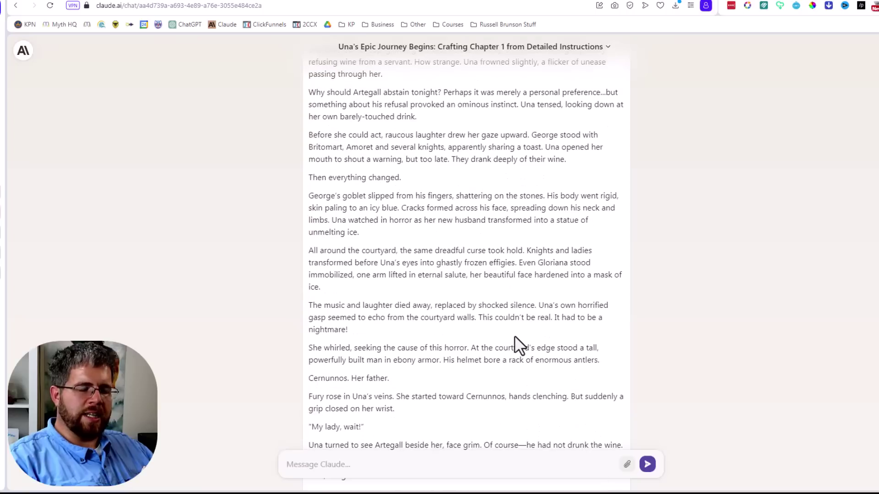
scroll(510, 337, "up", 20)
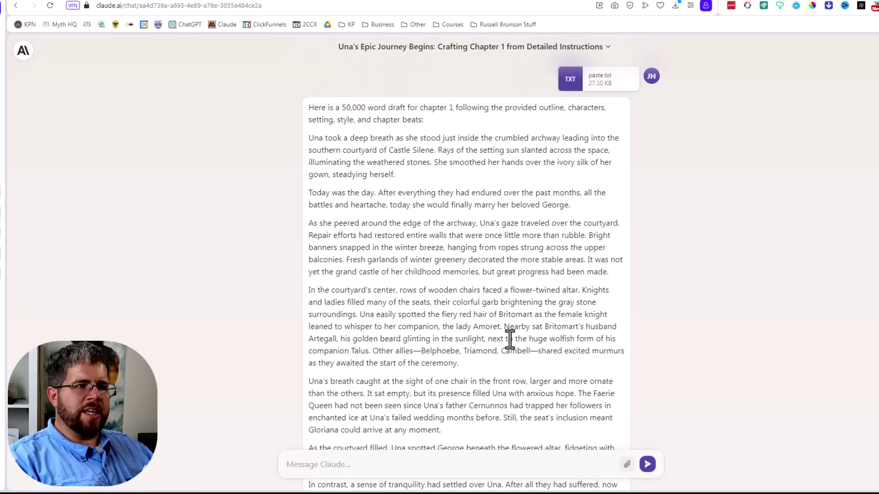
left_click(371, 2)
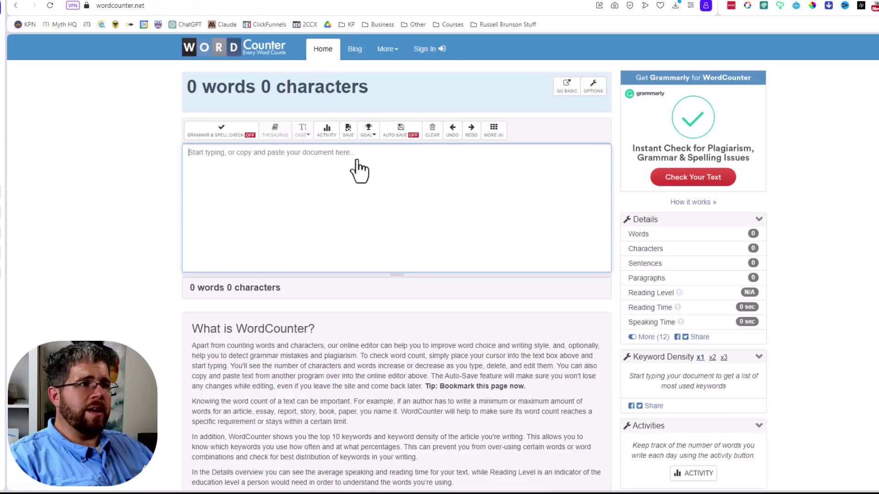
- Paste Claude's chapter draft into WordCounter, replacing earlier text, and read 1,715 words and 10,226 characters
left_click(352, 168)
key("ctrl+v")
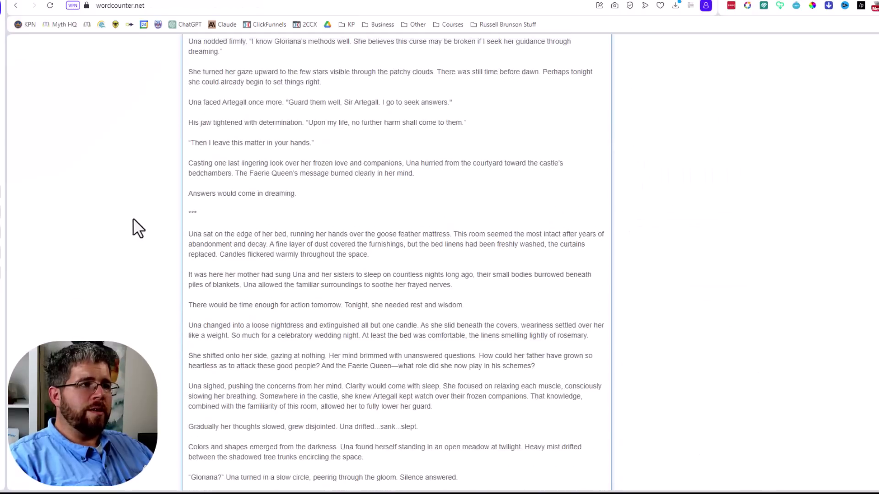
scroll(133, 218, "up", 20)
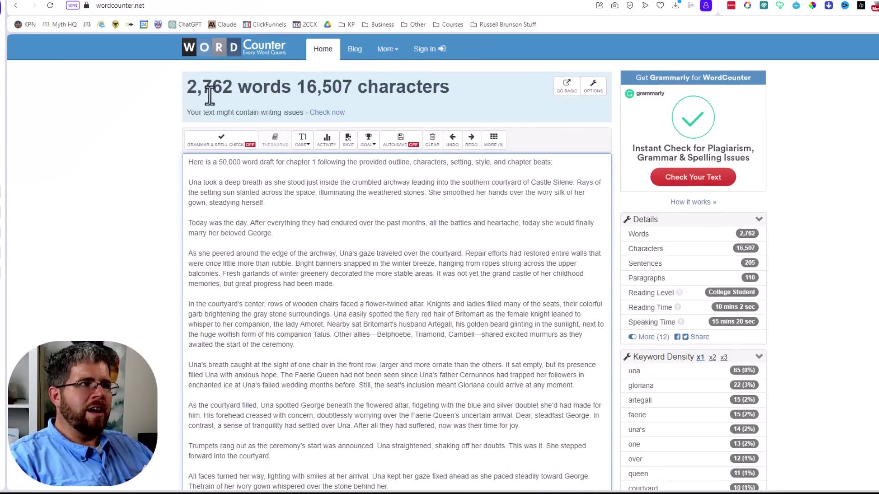
left_click(307, 4)
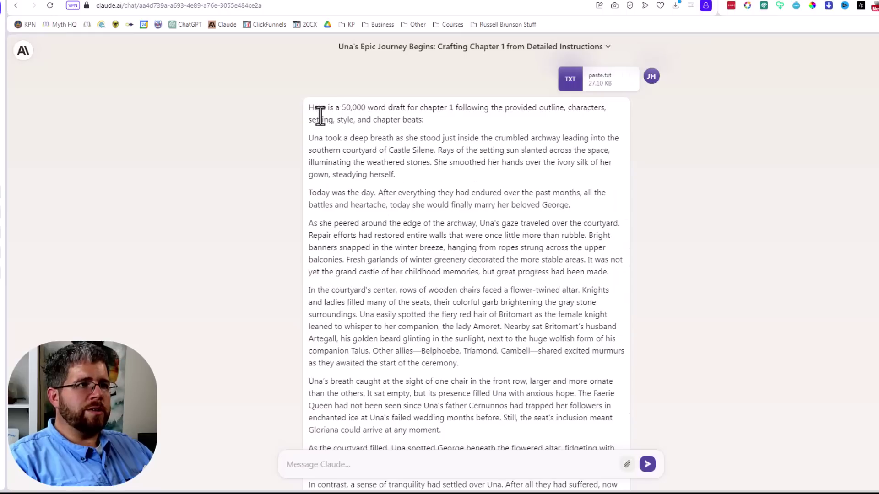
left_click(402, 6)
key("ctrl+a")
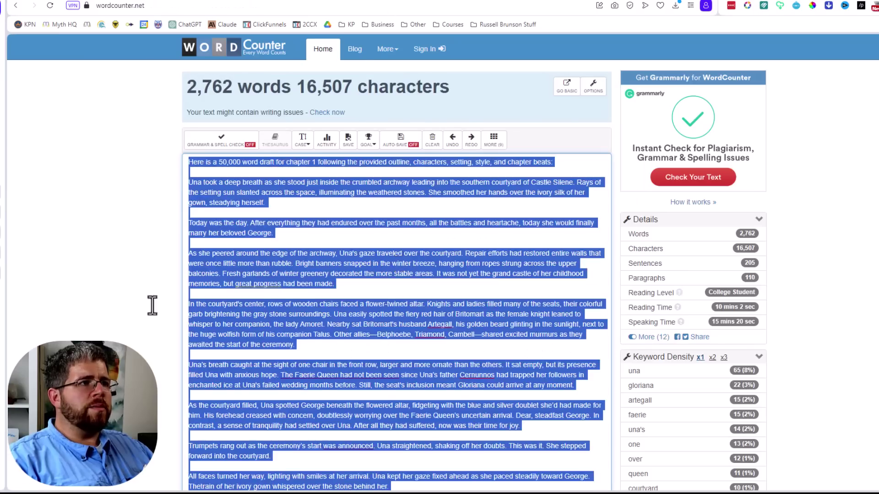
key("ctrl+v")
scroll(114, 265, "up", 15)
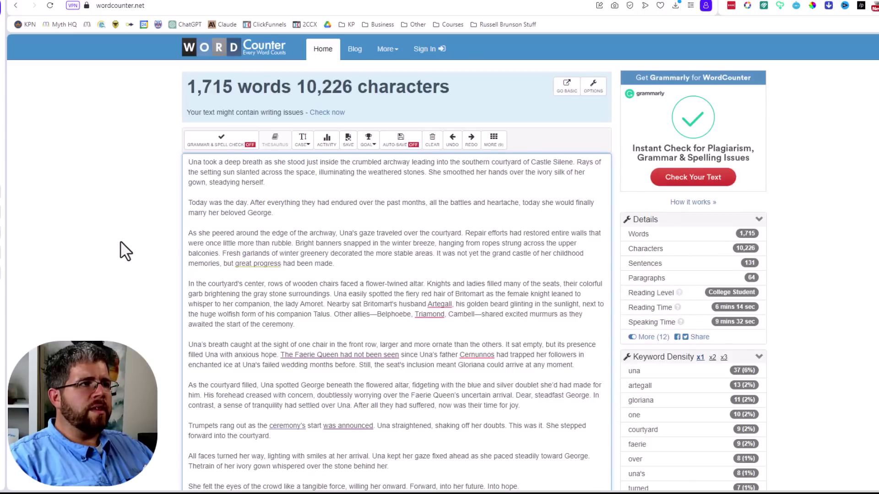
left_click_drag(188, 90, 235, 89)
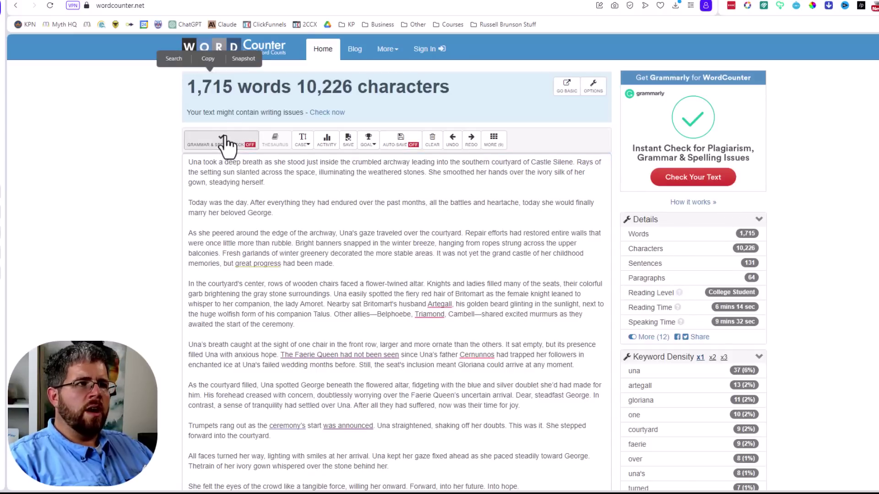
left_click(150, 179)
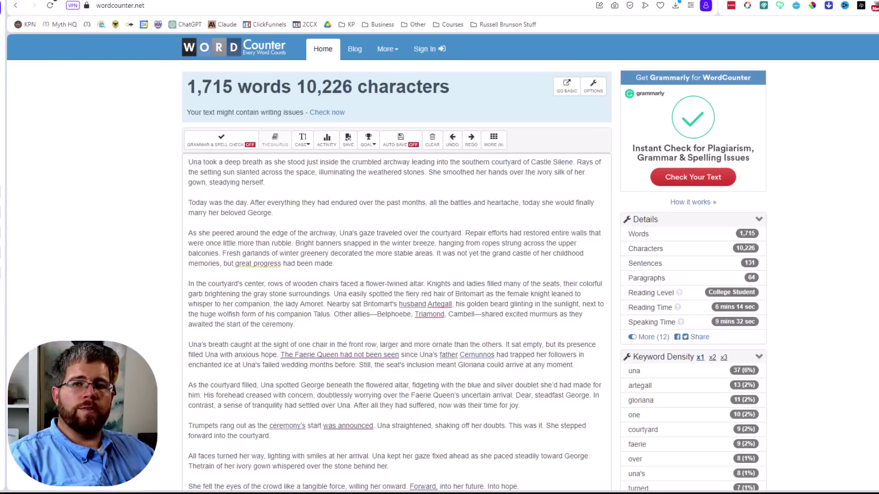
- In 'SEO Article Prompts for Claude', select the YOUR TOPIC placeholder in the Informational Article Superprompt
left_click(87, 0)
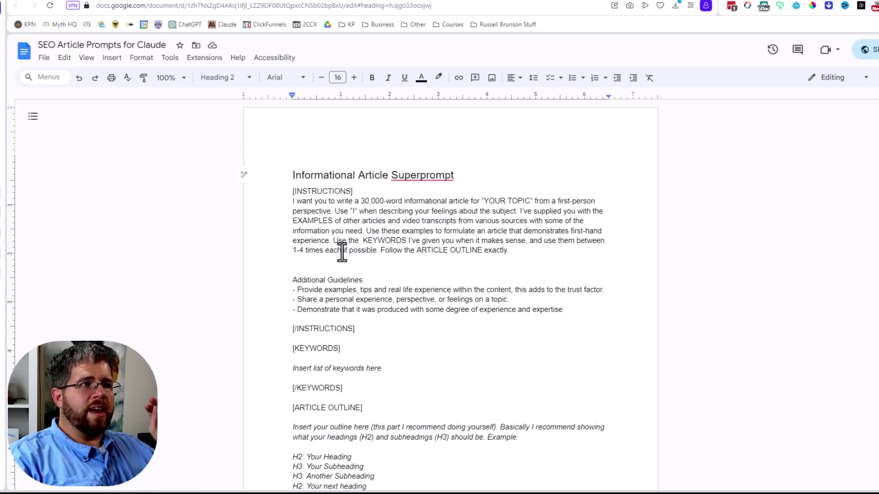
left_click_drag(293, 175, 504, 177)
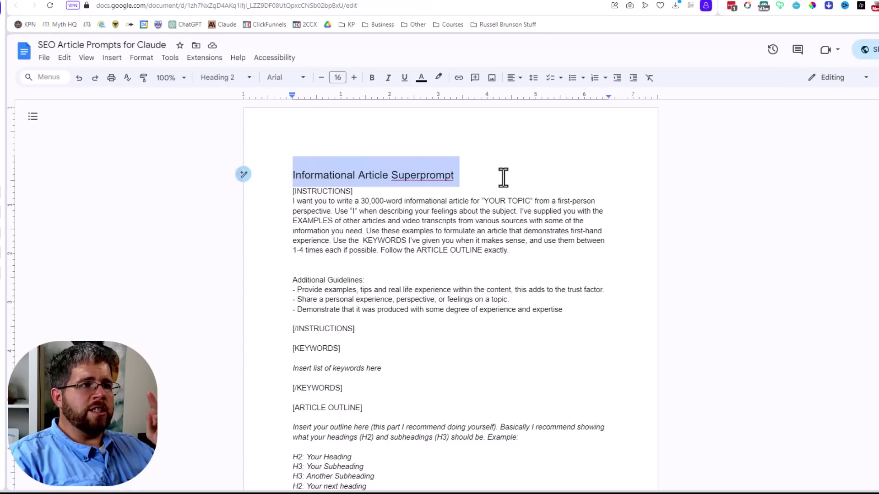
left_click(465, 275)
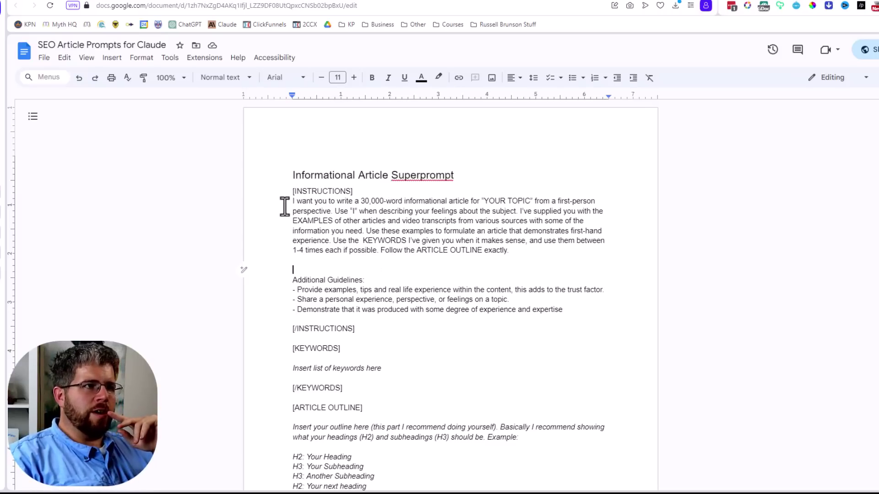
left_click_drag(292, 203, 372, 201)
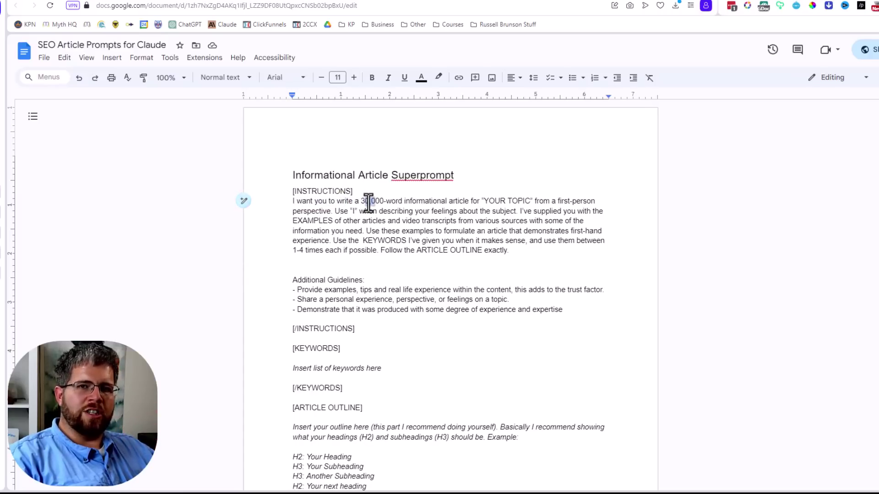
left_click_drag(483, 202, 528, 200)
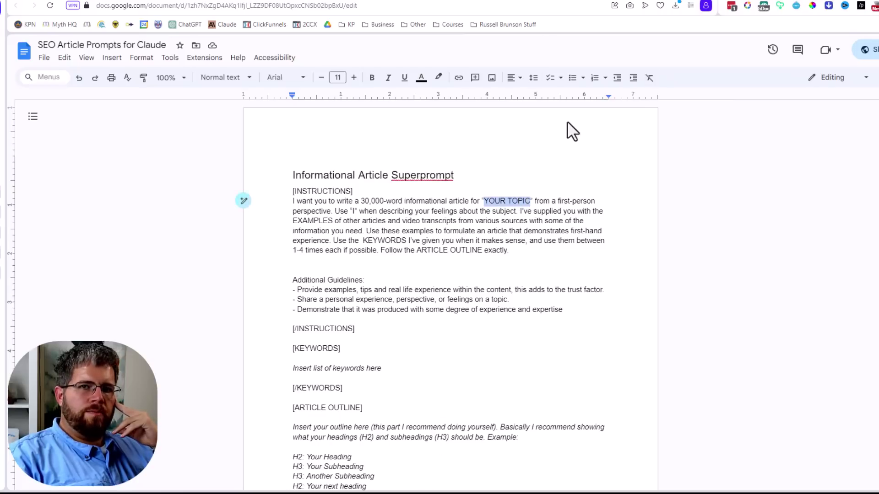